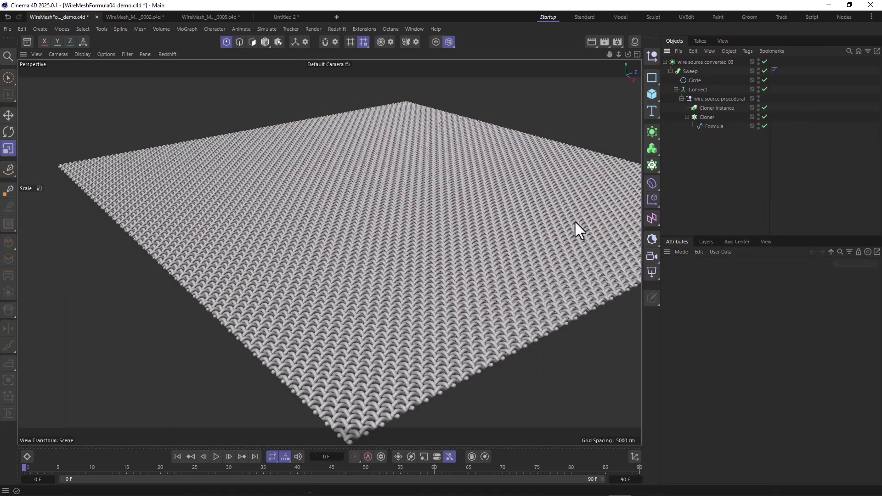
Switch from the finished wire mesh demo to the empty Untitled 2 scene and add a Formula spline.
{"action": "right_click_drag", "start_coordinate": [414, 187], "coordinate": [456, 232], "text": "alt"}
{"action": "left_click_drag", "start_coordinate": [455, 231], "coordinate": [431, 193], "text": "alt"}
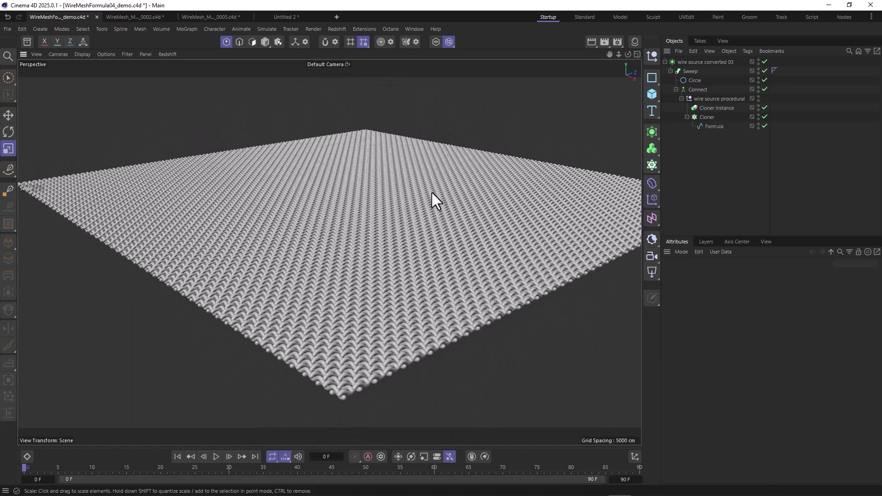
{"action": "key", "text": "ctrl+Tab"}
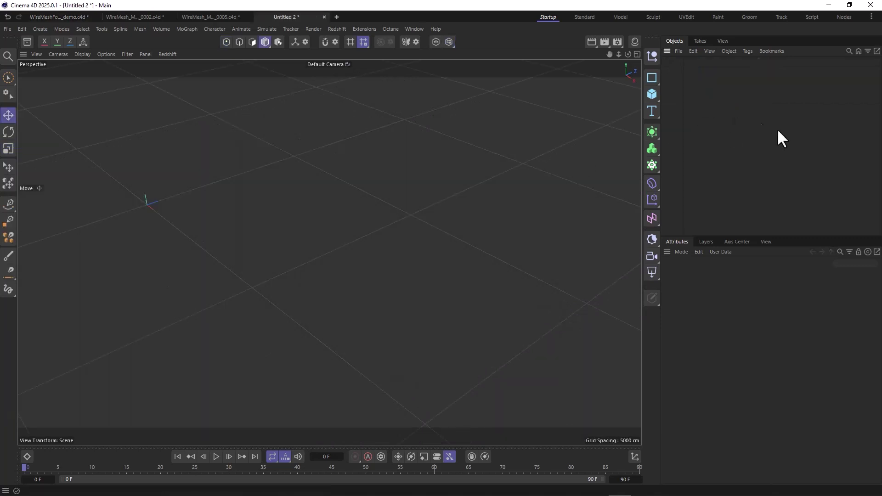
{"action": "left_click", "coordinate": [652, 78]}
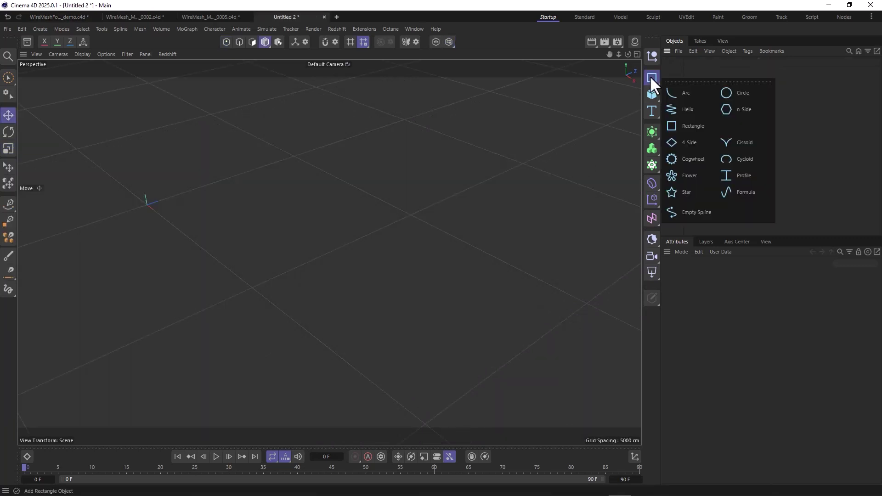
{"action": "left_click", "coordinate": [747, 192]}
{"action": "key", "text": "h"}
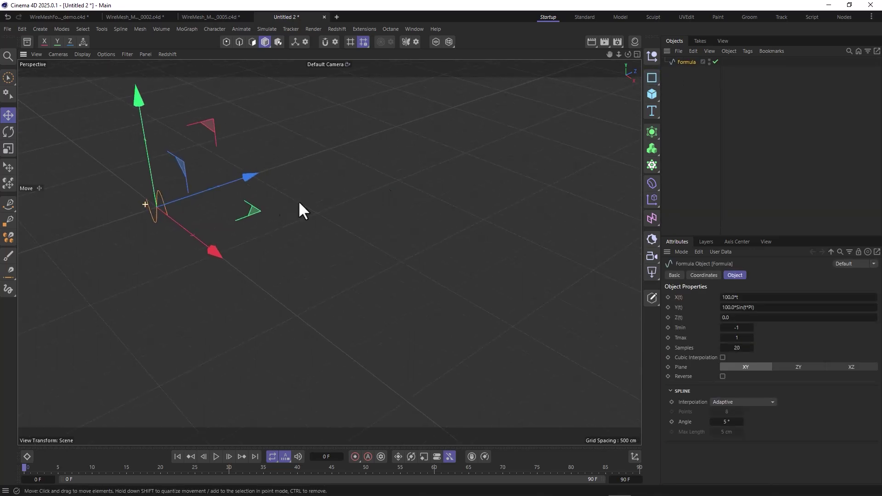
Reduce the Formula spline's wave height by changing Y(t) to 50.0*Sin(t*PI).
{"action": "scroll", "coordinate": [328, 215], "scroll_direction": "up", "scroll_amount": 5}
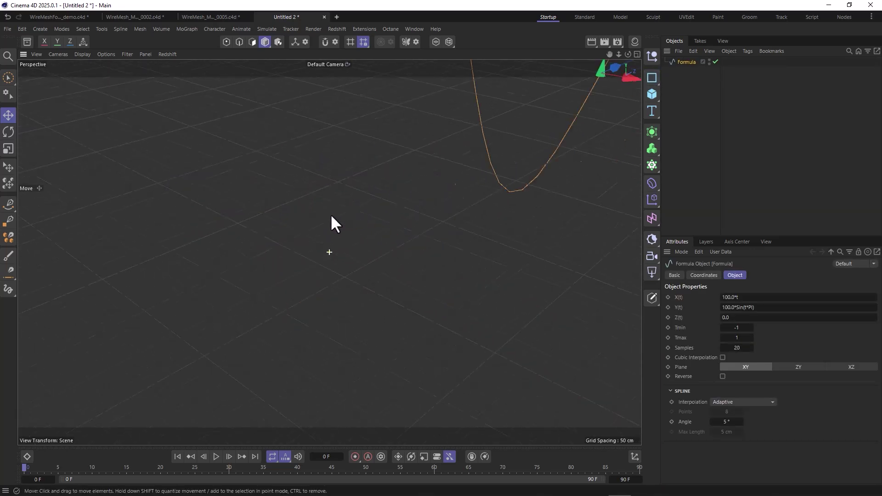
{"action": "scroll", "coordinate": [325, 219], "scroll_direction": "down", "scroll_amount": 5}
{"action": "scroll", "coordinate": [393, 246], "scroll_direction": "down", "scroll_amount": 5}
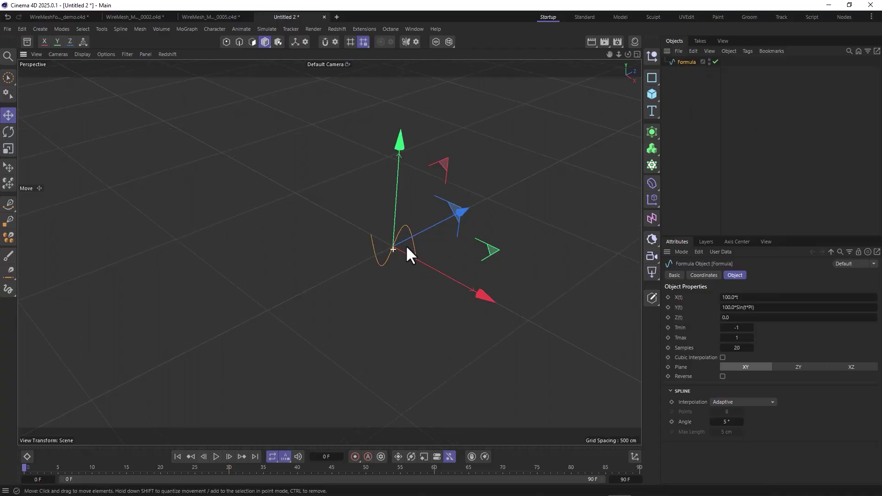
{"action": "left_click_drag", "start_coordinate": [406, 250], "coordinate": [400, 211], "text": "alt"}
{"action": "scroll", "coordinate": [482, 215], "scroll_direction": "up", "scroll_amount": 3}
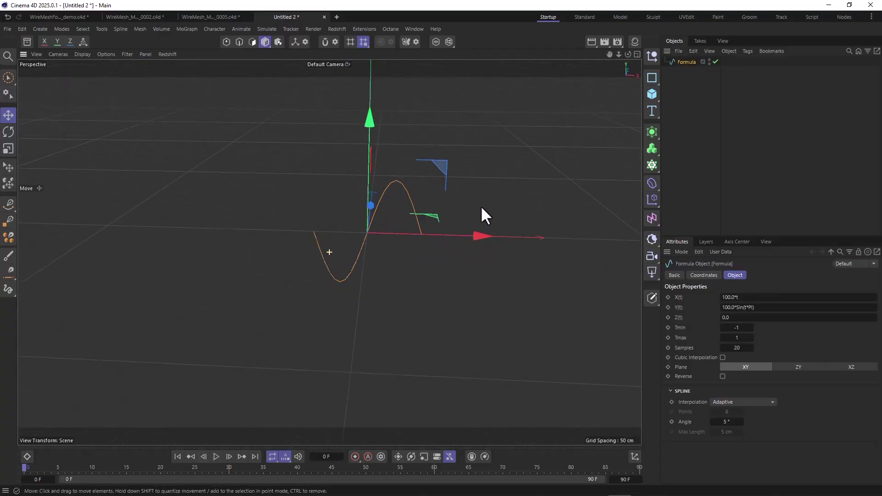
{"action": "left_click_drag", "start_coordinate": [482, 209], "coordinate": [399, 209], "text": "alt"}
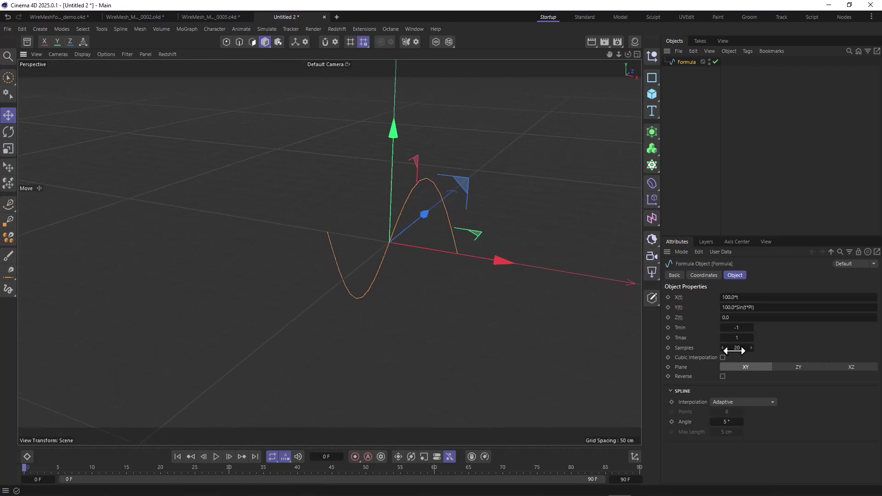
{"action": "scroll", "coordinate": [415, 272], "scroll_direction": "down", "scroll_amount": 5}
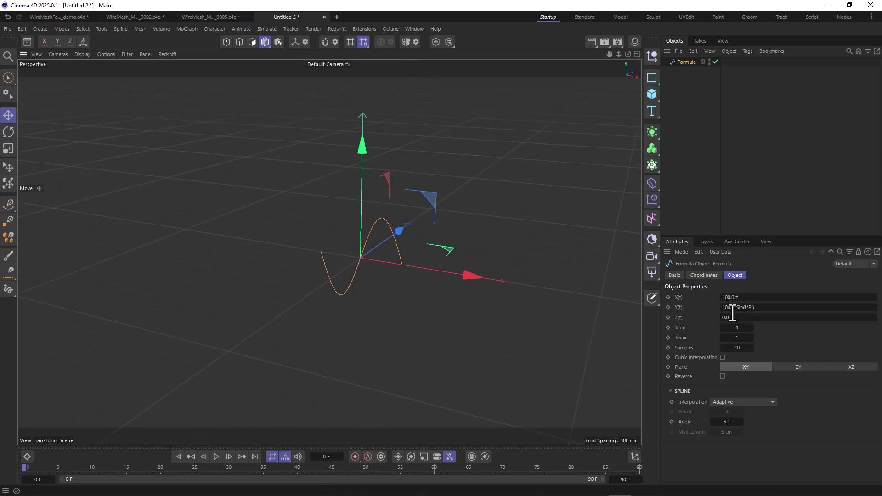
{"action": "scroll", "coordinate": [409, 228], "scroll_direction": "up", "scroll_amount": 5}
{"action": "left_click_drag", "start_coordinate": [437, 217], "coordinate": [434, 188], "text": "alt"}
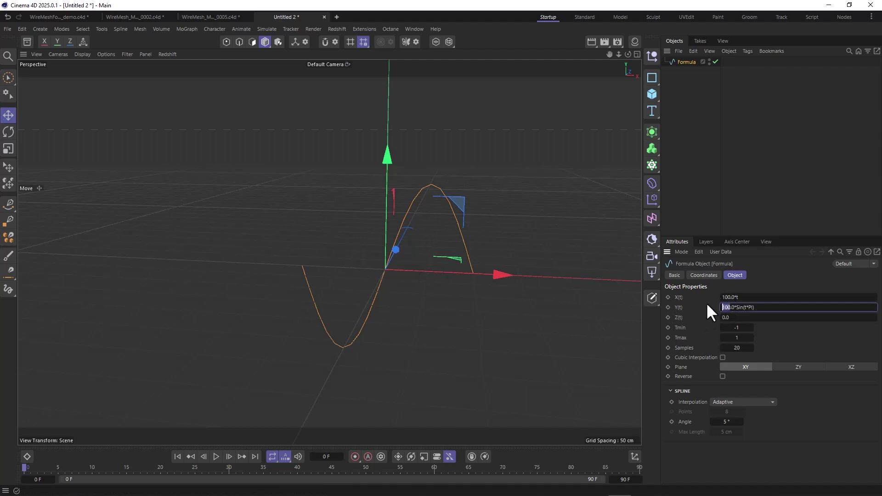
{"action": "type", "text": "50"}
{"action": "key", "text": "Return"}
Extend the Formula spline to a Tmax of 27 and smooth it with 300 samples.
{"action": "left_click_drag", "start_coordinate": [396, 254], "coordinate": [360, 252], "text": "alt"}
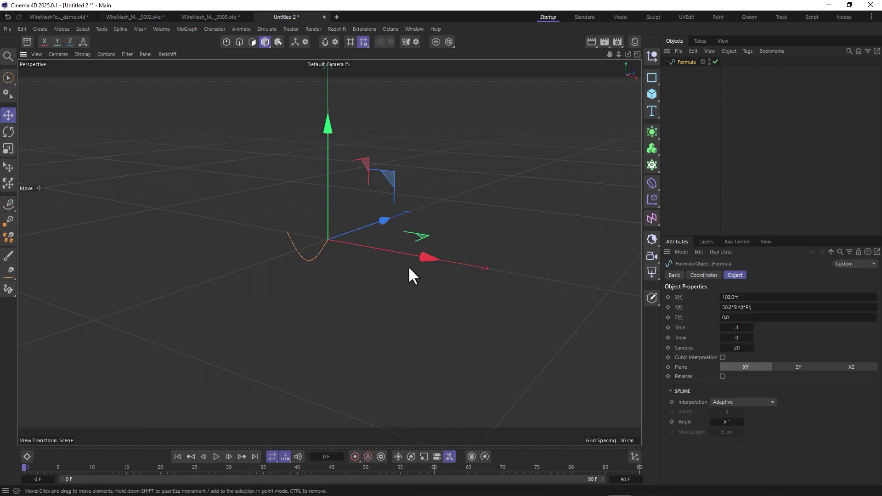
{"action": "scroll", "coordinate": [409, 271], "scroll_direction": "down", "scroll_amount": 3}
{"action": "scroll", "coordinate": [272, 230], "scroll_direction": "down", "scroll_amount": 2}
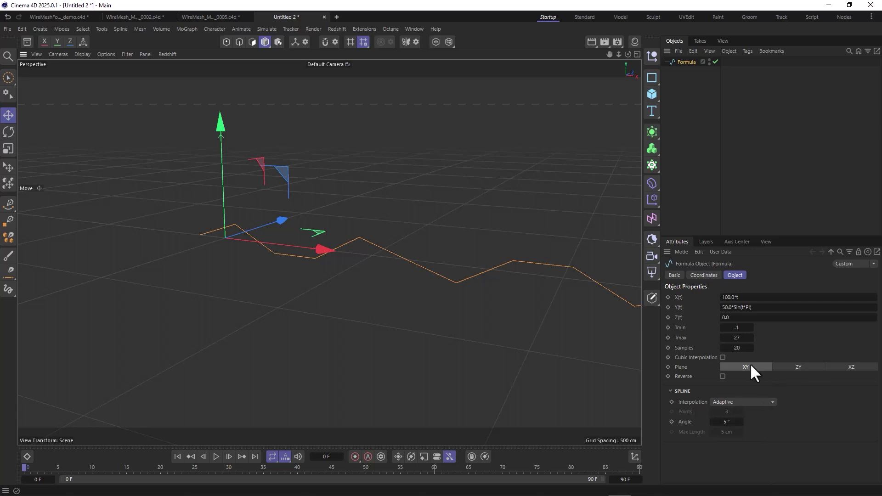
{"action": "left_click_drag", "start_coordinate": [737, 349], "coordinate": [747, 348]}
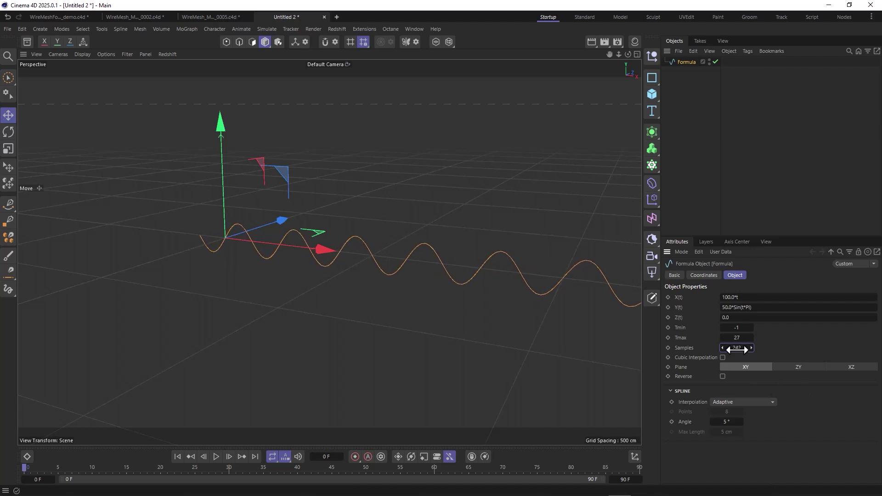
{"action": "type", "text": "00"}
{"action": "key", "text": "Return"}
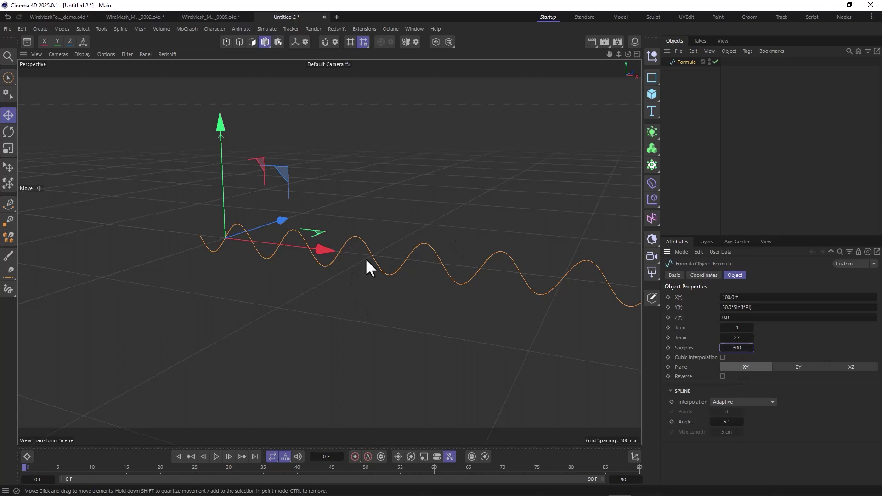
Lengthen the wave further by setting the Formula spline's Tmax to 54.
{"action": "scroll", "coordinate": [366, 257], "scroll_direction": "down", "scroll_amount": 3}
{"action": "scroll", "coordinate": [395, 302], "scroll_direction": "down", "scroll_amount": 5}
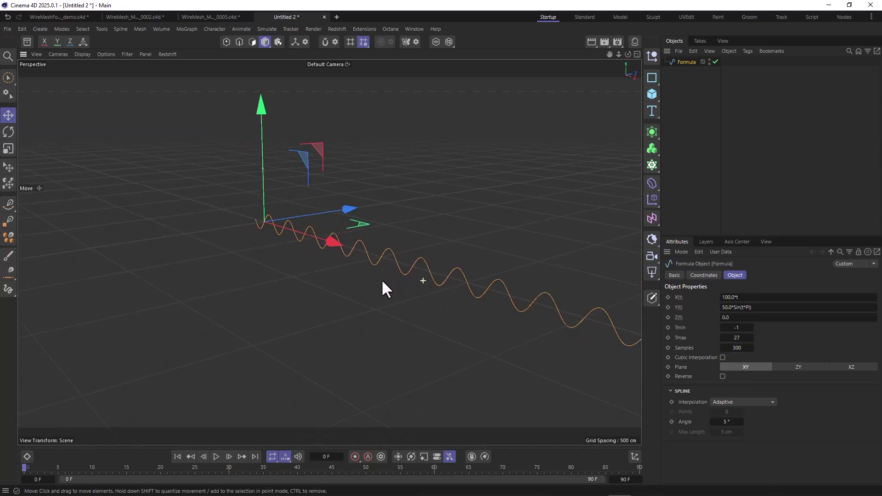
{"action": "scroll", "coordinate": [413, 272], "scroll_direction": "down", "scroll_amount": 4}
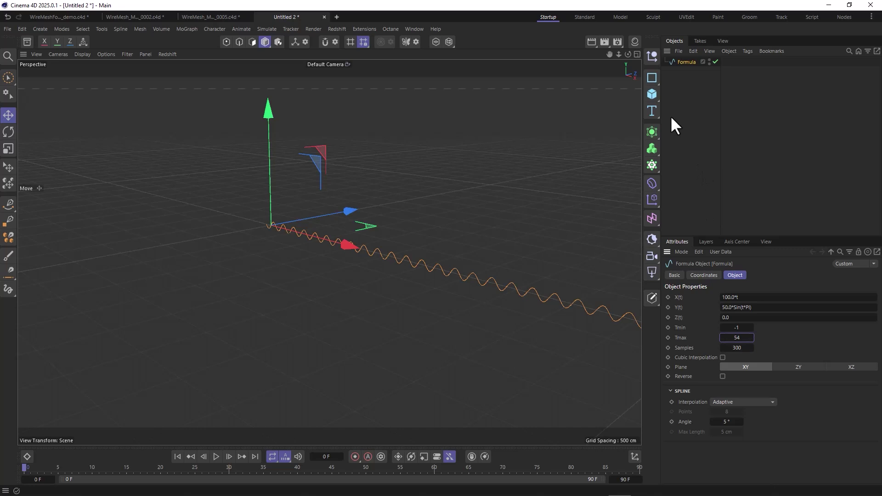
Place the Formula spline inside a Cloner in Linear mode with a P.Y offset of 0 cm.
{"action": "key", "text": "alt+c"}
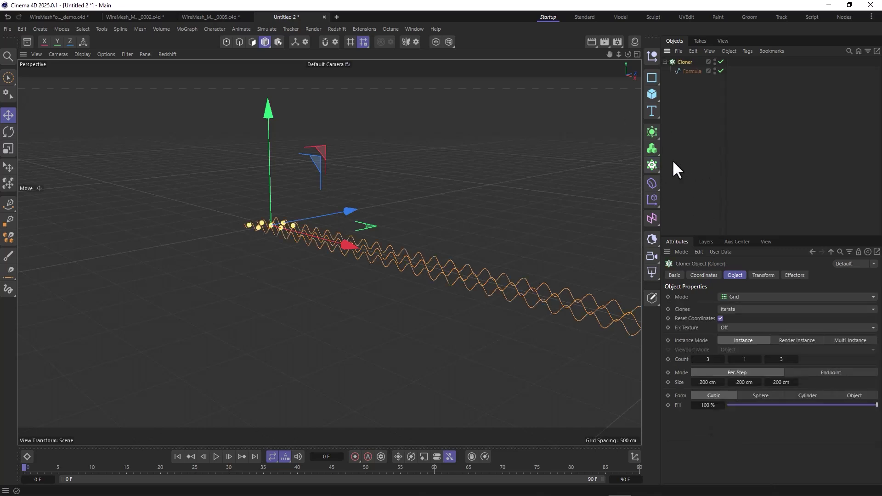
{"action": "left_click", "coordinate": [741, 297]}
{"action": "left_click", "coordinate": [752, 315]}
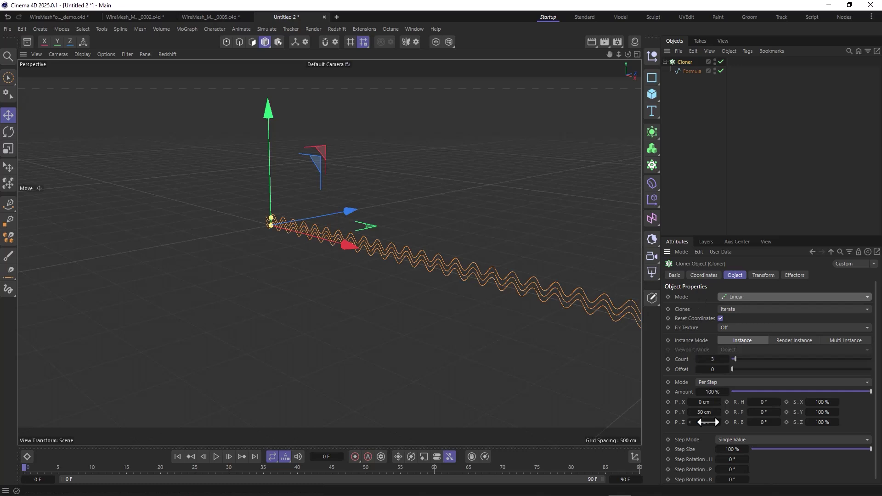
{"action": "type", "text": "0"}
{"action": "key", "text": "Return"}
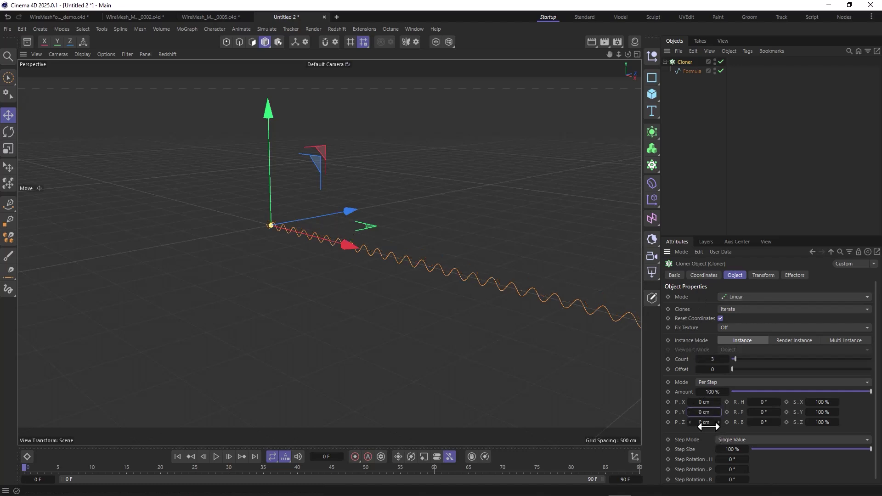
Space the clones 122 cm apart along Z and raise the clone count to 46.
{"action": "left_click_drag", "start_coordinate": [719, 423], "coordinate": [754, 423]}
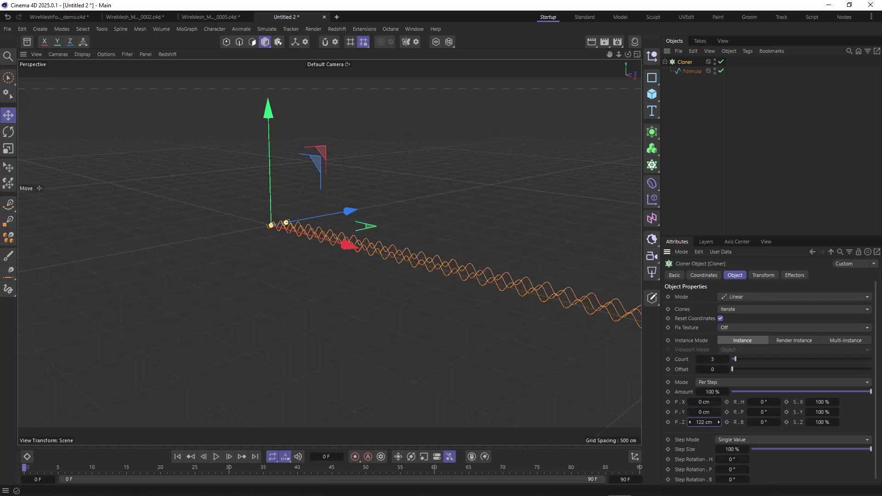
{"action": "left_click_drag", "start_coordinate": [716, 361], "coordinate": [736, 360]}
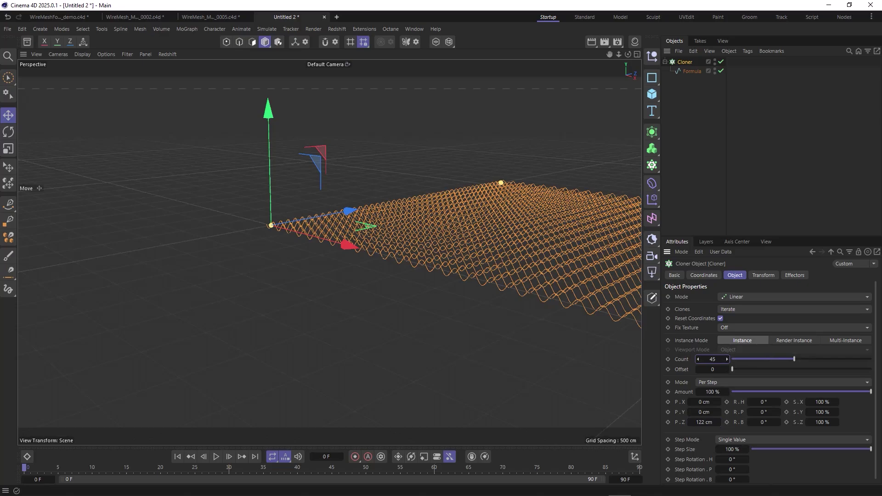
{"action": "left_click_drag", "start_coordinate": [510, 260], "coordinate": [299, 221], "text": "alt"}
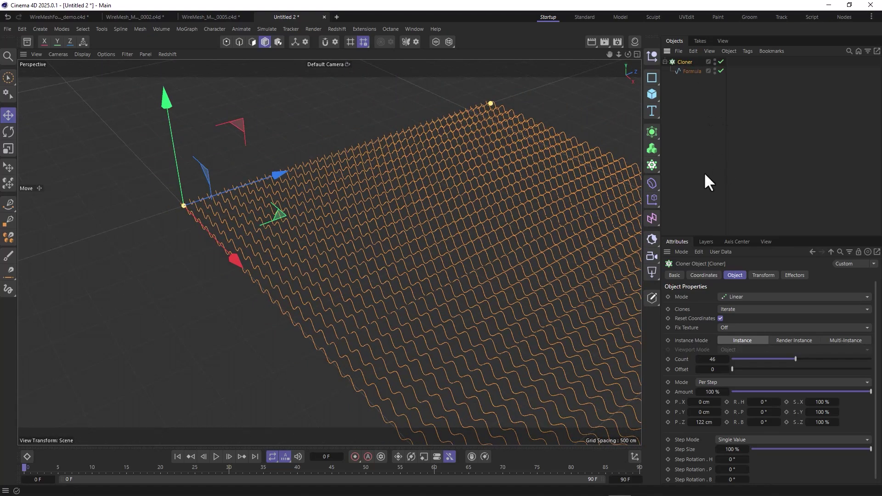
Create an instance of the Cloner, rotate it a quarter turn horizontally, and flip it over so its wires cross the original ones.
{"action": "left_click", "coordinate": [653, 130]}
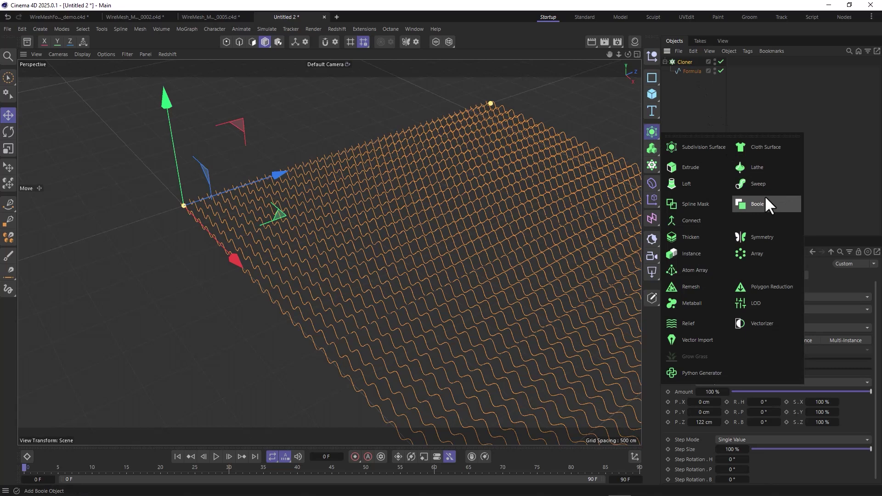
{"action": "left_click", "coordinate": [710, 254]}
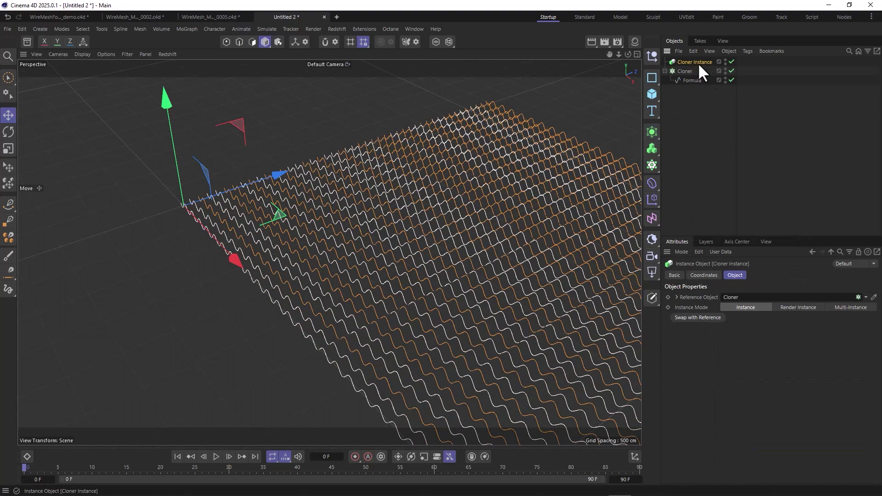
{"action": "key", "text": "r"}
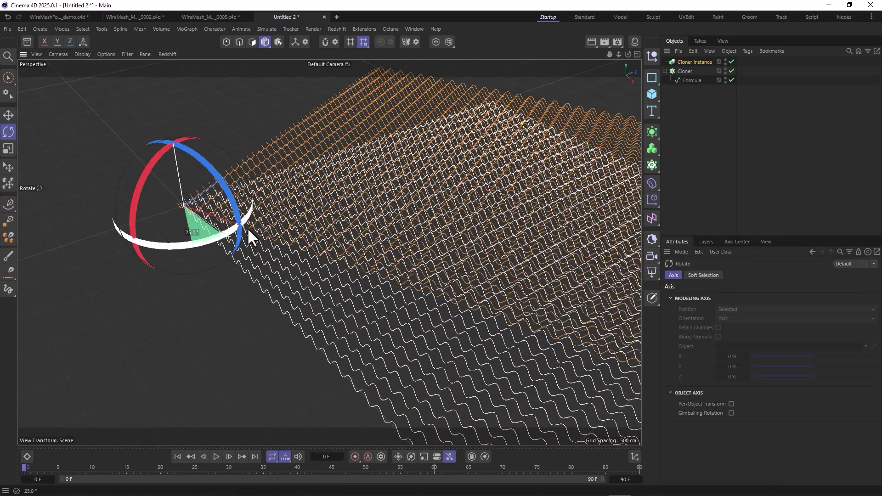
{"action": "left_click_drag", "start_coordinate": [247, 228], "coordinate": [299, 189]}
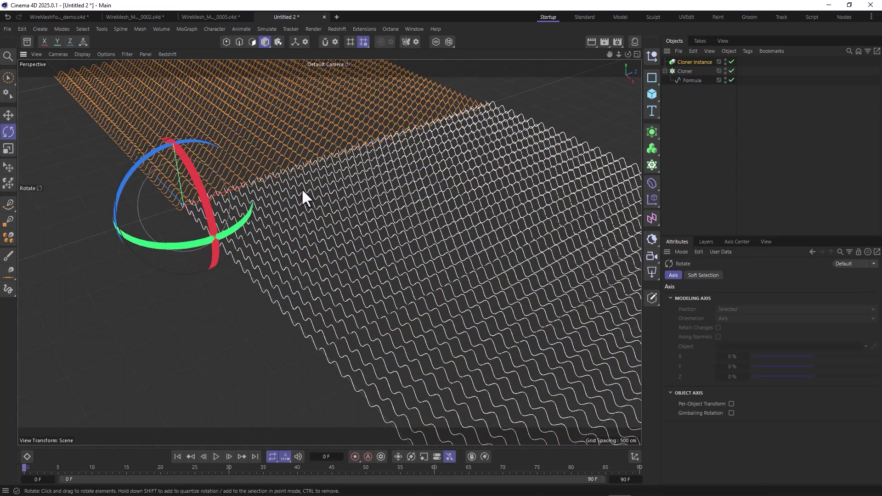
{"action": "left_click_drag", "start_coordinate": [191, 163], "coordinate": [164, 422]}
Shift the Cloner instance along its Z axis to align its first wire with the first valley of the original waves.
{"action": "key", "text": "e"}
{"action": "scroll", "coordinate": [201, 194], "scroll_direction": "up", "scroll_amount": 10}
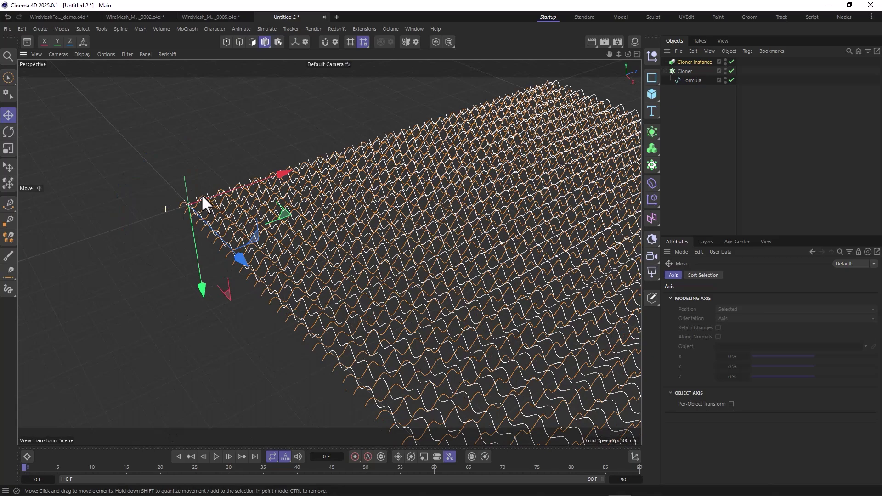
{"action": "left_click_drag", "start_coordinate": [255, 209], "coordinate": [334, 189], "text": "alt"}
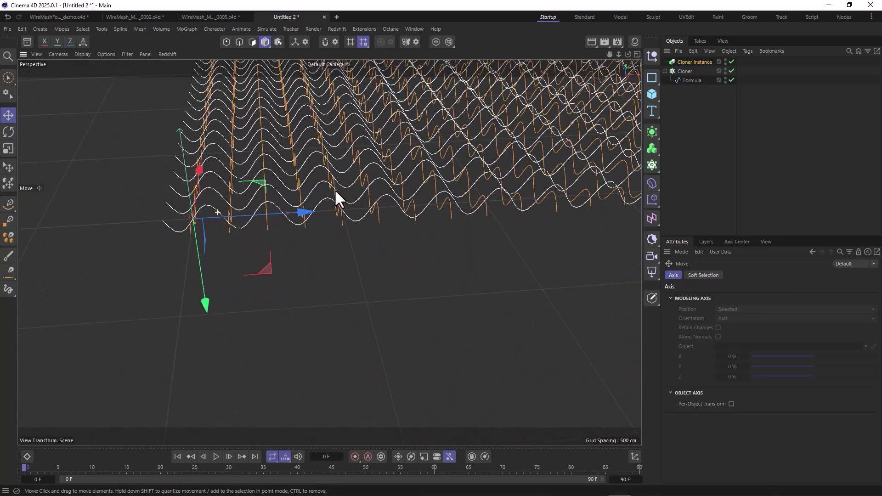
{"action": "left_click_drag", "start_coordinate": [290, 214], "coordinate": [282, 213]}
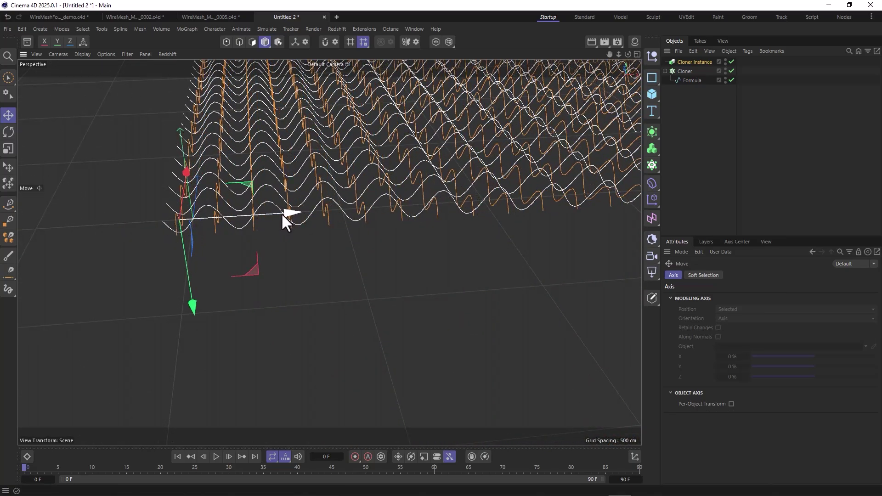
{"action": "scroll", "coordinate": [206, 214], "scroll_direction": "up", "scroll_amount": 10}
{"action": "scroll", "coordinate": [215, 205], "scroll_direction": "down", "scroll_amount": 5}
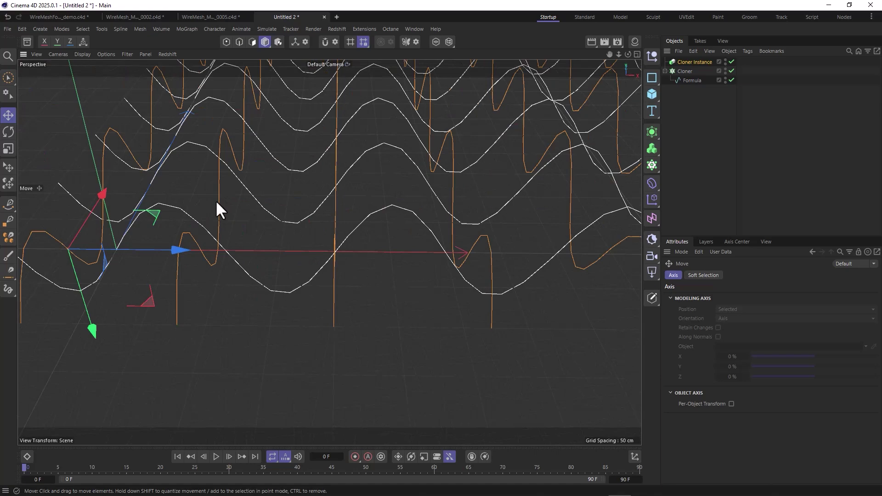
{"action": "left_click_drag", "start_coordinate": [216, 205], "coordinate": [322, 183], "text": "alt"}
{"action": "left_click_drag", "start_coordinate": [374, 115], "coordinate": [376, 137]}
{"action": "left_click_drag", "start_coordinate": [375, 137], "coordinate": [413, 161], "text": "alt"}
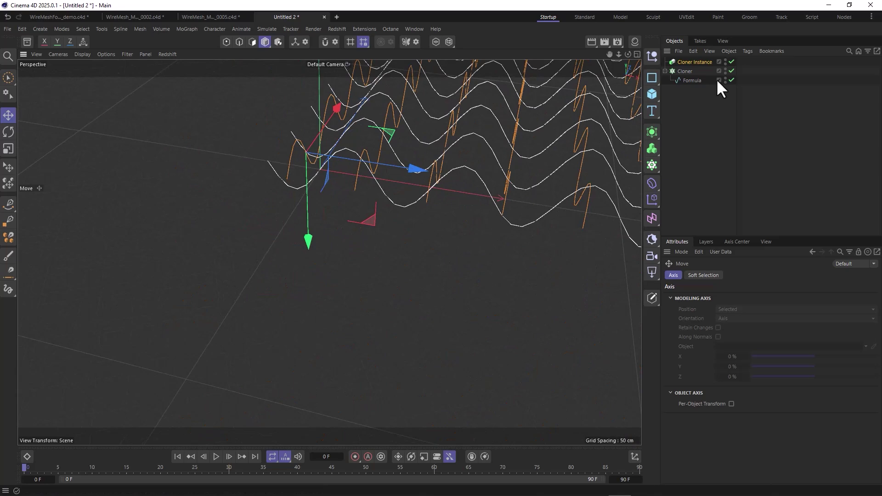
Widen the original Cloner's P.Z spacing to 195 cm to match the crossing wires to the wave valleys.
{"action": "left_click", "coordinate": [685, 70]}
{"action": "left_click_drag", "start_coordinate": [460, 178], "coordinate": [407, 179], "text": "alt"}
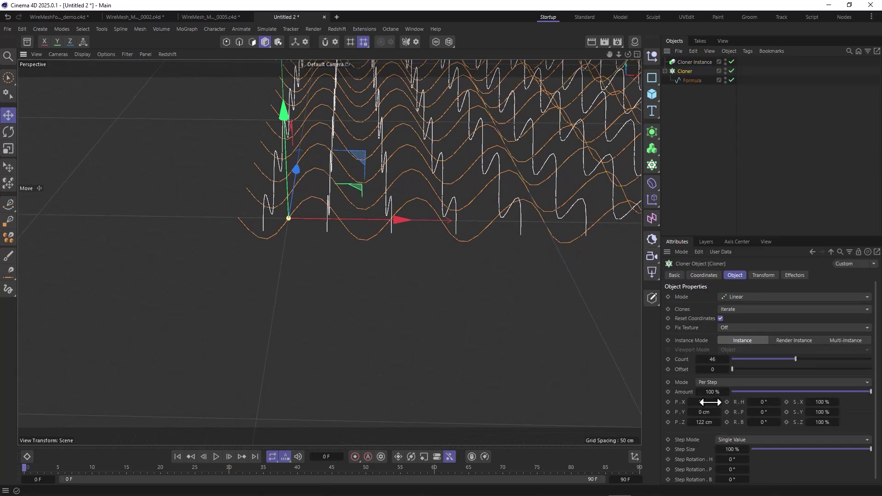
{"action": "left_click_drag", "start_coordinate": [706, 423], "coordinate": [776, 423]}
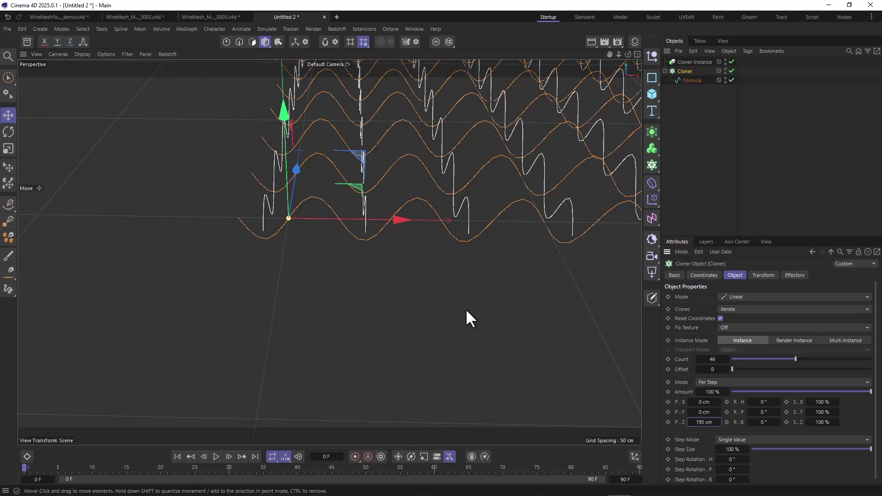
{"action": "left_click_drag", "start_coordinate": [467, 311], "coordinate": [293, 202], "text": "alt"}
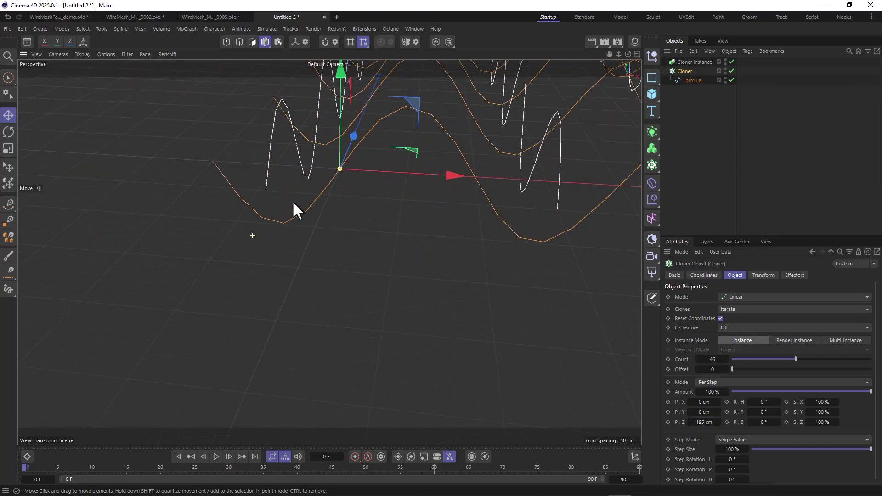
{"action": "mouse_move", "coordinate": [303, 172]}
{"action": "left_mouse_down", "text": "alt"}
{"action": "mouse_move", "coordinate": [246, 193]}
{"action": "mouse_move", "coordinate": [188, 195]}
{"action": "mouse_move", "coordinate": [355, 186]}
{"action": "mouse_move", "coordinate": [416, 167]}
{"action": "mouse_move", "coordinate": [337, 205]}
{"action": "mouse_move", "coordinate": [191, 211]}
{"action": "mouse_move", "coordinate": [344, 236]}
{"action": "mouse_move", "coordinate": [401, 202]}
{"action": "mouse_move", "coordinate": [252, 228]}
{"action": "mouse_move", "coordinate": [245, 261]}
{"action": "mouse_move", "coordinate": [253, 250]}
{"action": "mouse_move", "coordinate": [357, 256]}
{"action": "mouse_move", "coordinate": [330, 276]}
{"action": "mouse_move", "coordinate": [311, 243]}
{"action": "mouse_move", "coordinate": [311, 222]}
{"action": "mouse_move", "coordinate": [320, 256]}
{"action": "mouse_move", "coordinate": [192, 239]}
{"action": "mouse_move", "coordinate": [261, 221]}
{"action": "mouse_move", "coordinate": [232, 230]}
{"action": "mouse_move", "coordinate": [328, 261]}
{"action": "mouse_move", "coordinate": [308, 246]}
{"action": "mouse_move", "coordinate": [397, 266]}
{"action": "mouse_move", "coordinate": [354, 250]}
{"action": "left_mouse_up", "text": "alt"}
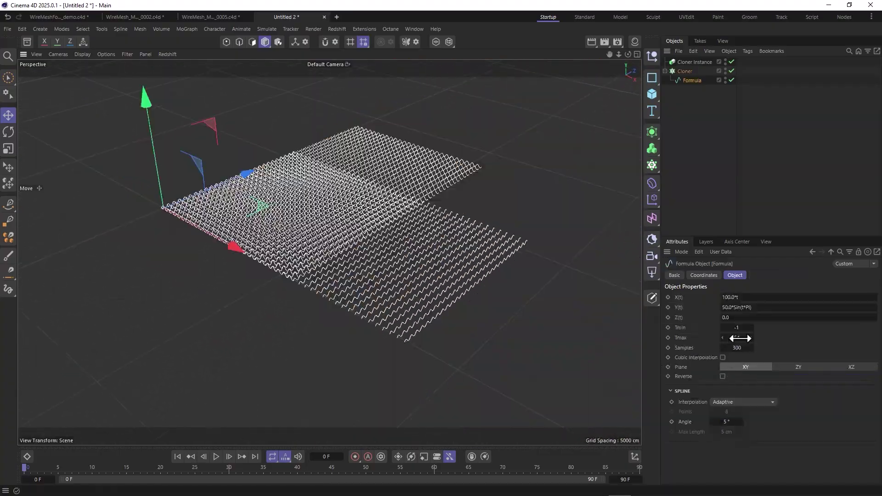
Lengthen the wires by raising the Formula's Tmax to about 142, and set the Cloner's count to 80 so the crossing wires fill a larger mesh.
{"action": "mouse_move", "coordinate": [740, 339]}
{"action": "left_mouse_down"}
{"action": "mouse_move", "coordinate": [758, 338]}
{"action": "mouse_move", "coordinate": [747, 337]}
{"action": "left_mouse_up"}
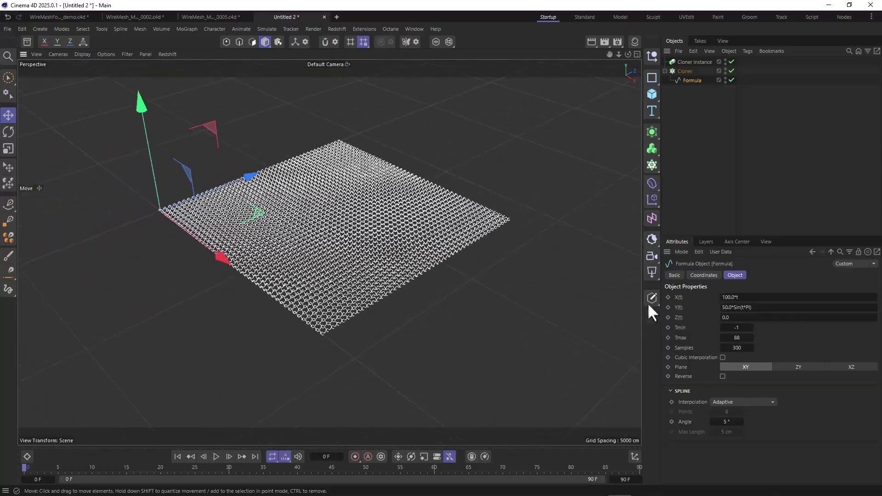
{"action": "left_click_drag", "start_coordinate": [738, 338], "coordinate": [760, 338]}
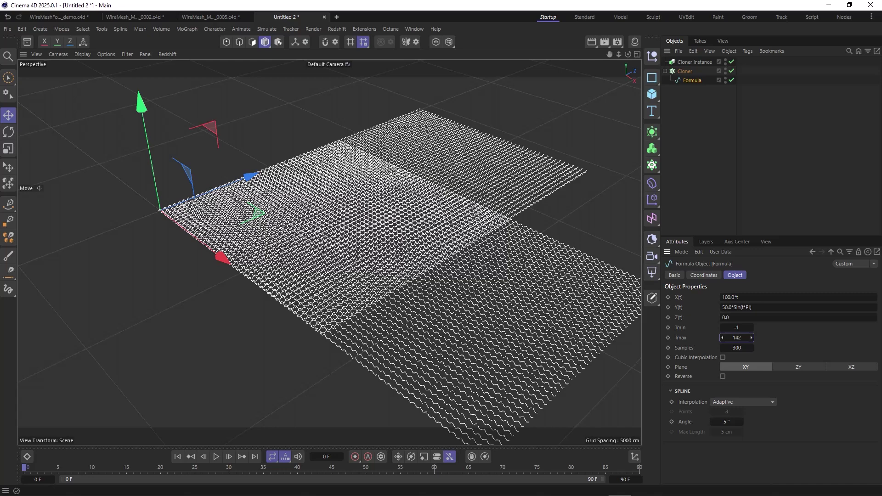
{"action": "left_click_drag", "start_coordinate": [760, 338], "coordinate": [734, 359]}
{"action": "left_click", "coordinate": [685, 71]}
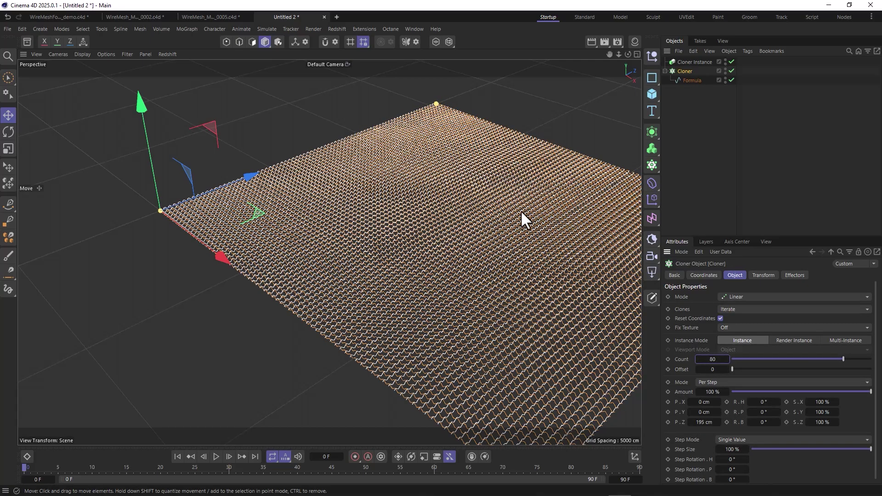
{"action": "left_click_drag", "start_coordinate": [521, 210], "coordinate": [391, 192], "text": "alt"}
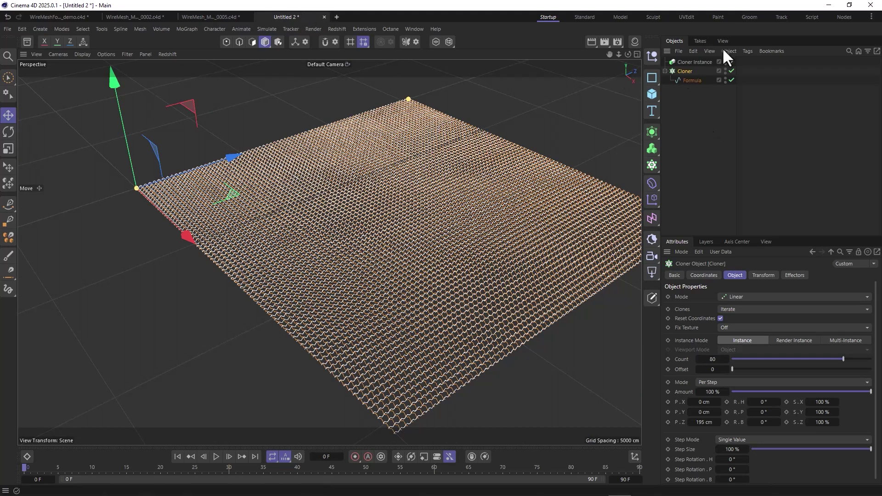
Switch to the WireMeshFormula04_demo.c4d document and review the Formula, Cloner, Cloner Instance and wire source procedural null.
{"action": "left_click", "coordinate": [49, 15]}
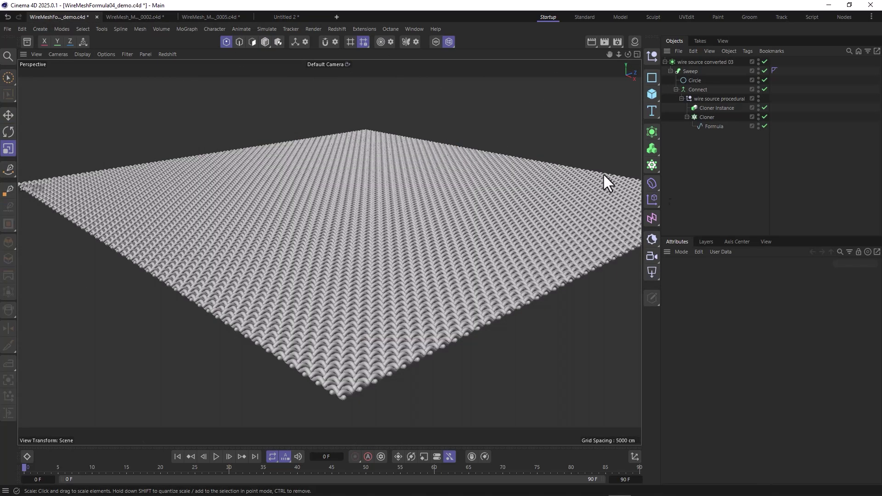
{"action": "left_click", "coordinate": [714, 127]}
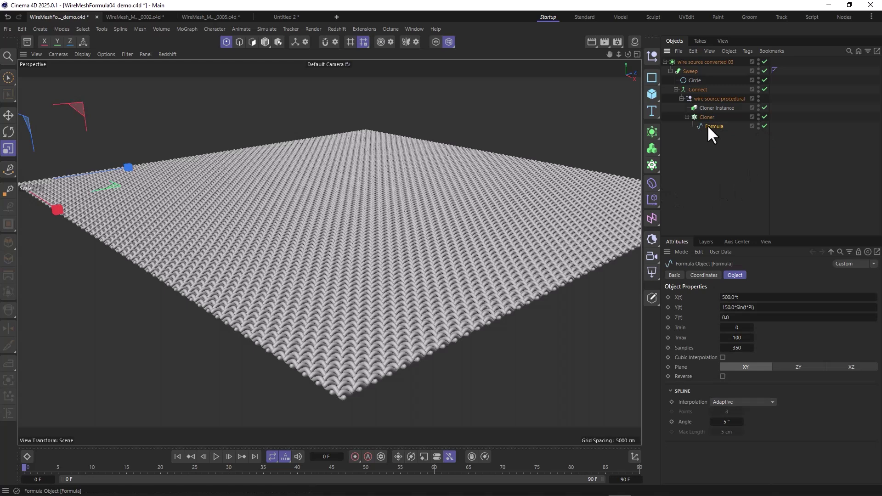
{"action": "left_click", "coordinate": [707, 116]}
{"action": "left_click", "coordinate": [713, 107]}
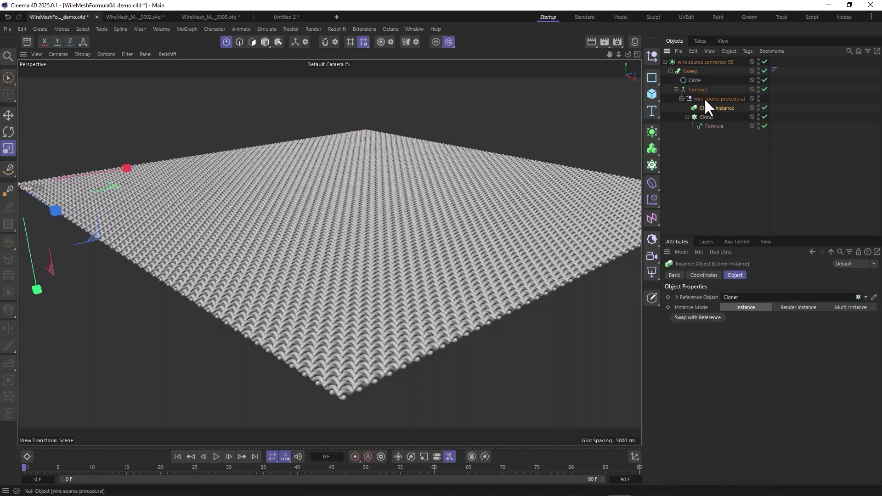
{"action": "left_click", "coordinate": [704, 98]}
{"action": "left_click", "coordinate": [682, 98]}
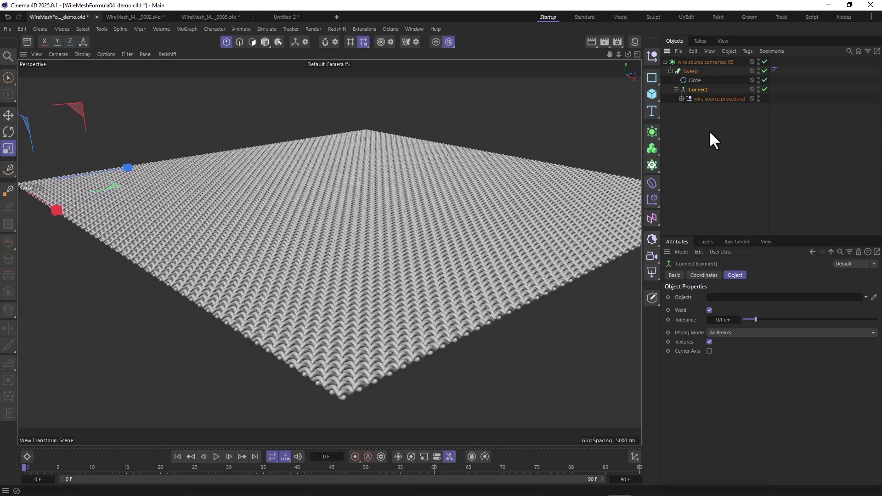
Disable the Sweep to expose the bare connected splines, and check the settings of its Circle profile.
{"action": "left_click", "coordinate": [691, 71]}
{"action": "left_click", "coordinate": [764, 71]}
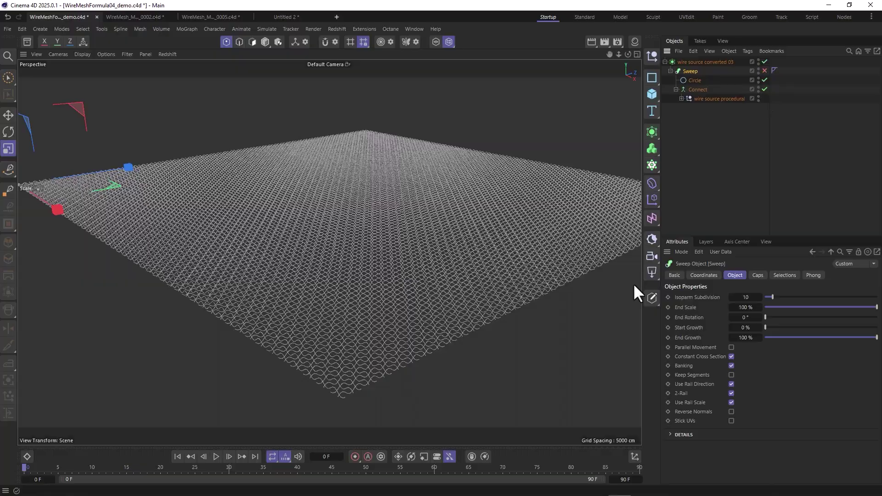
{"action": "scroll", "coordinate": [457, 262], "scroll_direction": "up", "scroll_amount": 5}
{"action": "left_click_drag", "start_coordinate": [456, 262], "coordinate": [514, 275], "text": "alt"}
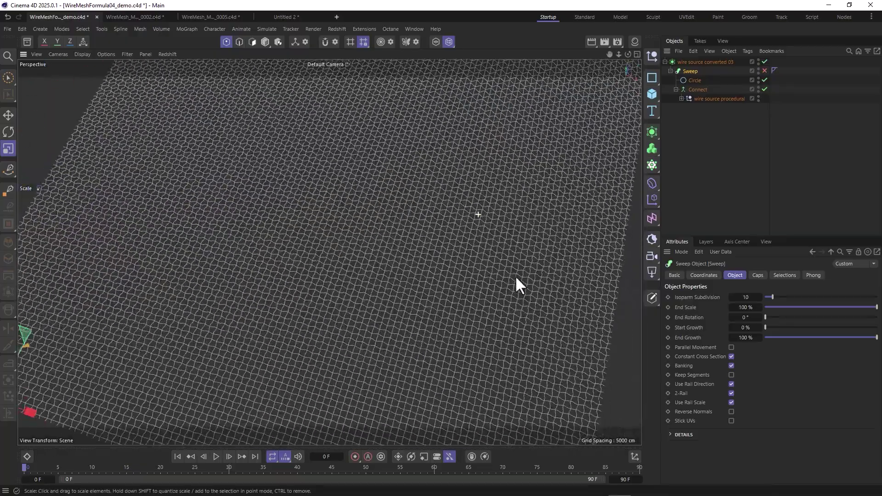
{"action": "scroll", "coordinate": [473, 233], "scroll_direction": "down", "scroll_amount": 5}
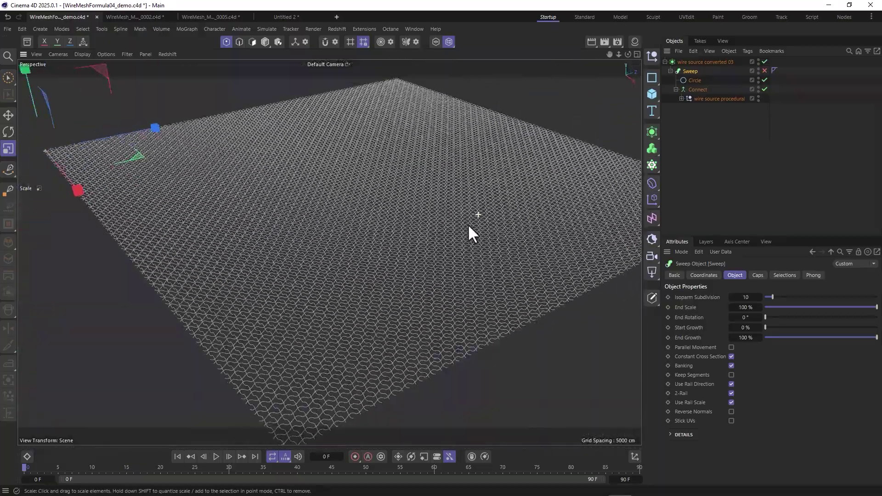
{"action": "left_click", "coordinate": [696, 80]}
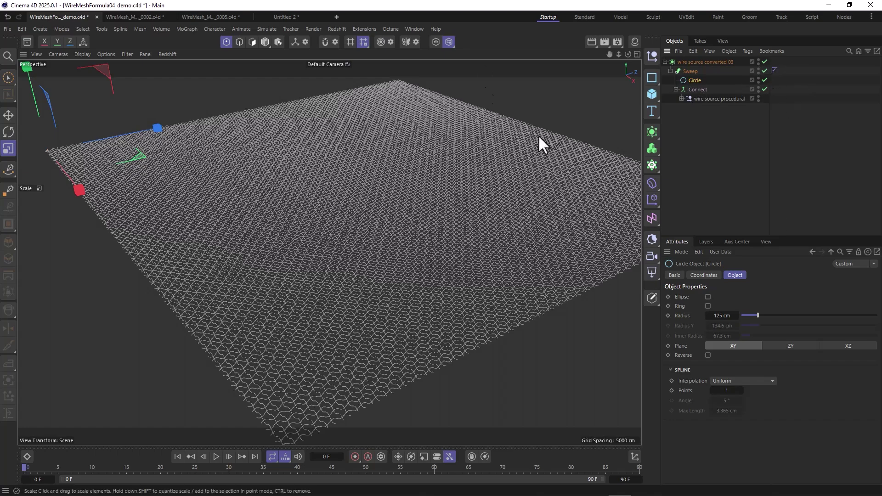
Merge the wire source procedural null and its children into a single spline with Connect Objects, and move the resulting spline upward.
{"action": "scroll", "coordinate": [483, 215], "scroll_direction": "up", "scroll_amount": 3}
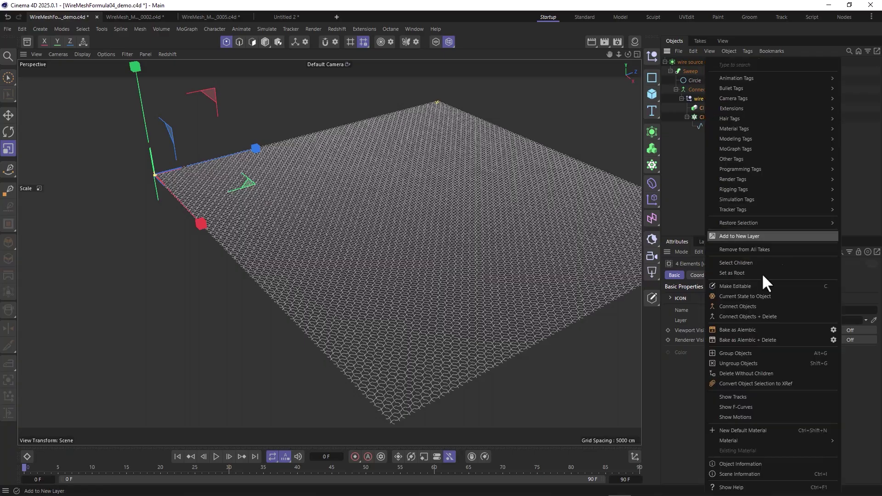
{"action": "left_click", "coordinate": [754, 307]}
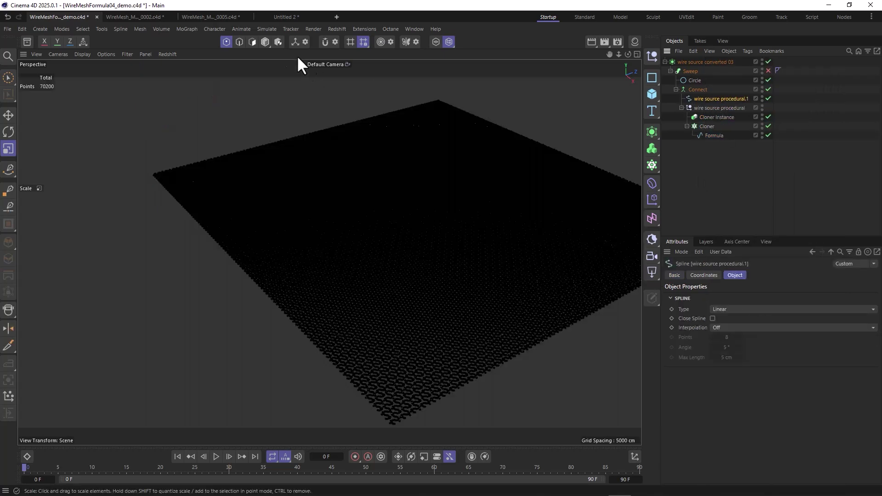
{"action": "left_click", "coordinate": [265, 42]}
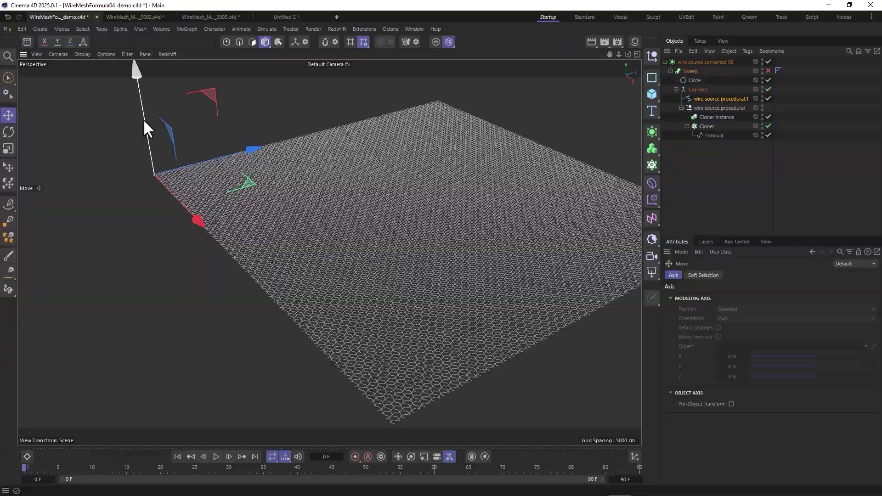
{"action": "left_click_drag", "start_coordinate": [142, 119], "coordinate": [141, 66]}
{"action": "left_click_drag", "start_coordinate": [161, 115], "coordinate": [298, 178], "text": "alt"}
{"action": "left_click_drag", "start_coordinate": [190, 145], "coordinate": [178, 99]}
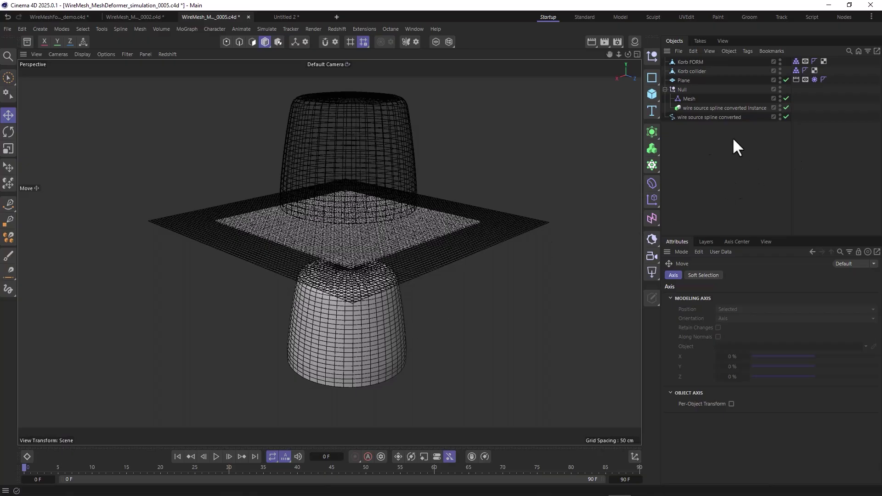
In the WireMesh_MeshDeformer_simulation_0005.c4d document, examine the converted wire spline and its instance lying on the plane above the basket collider.
{"action": "left_click", "coordinate": [702, 116]}
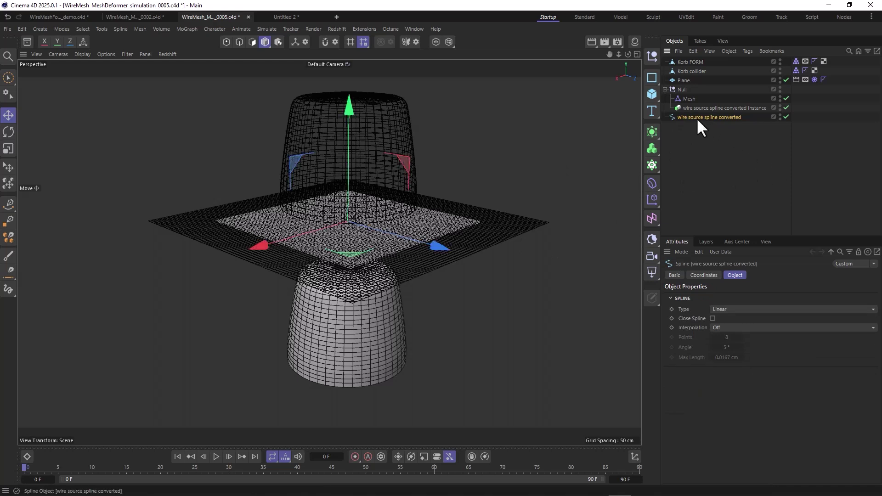
{"action": "left_click", "coordinate": [689, 107]}
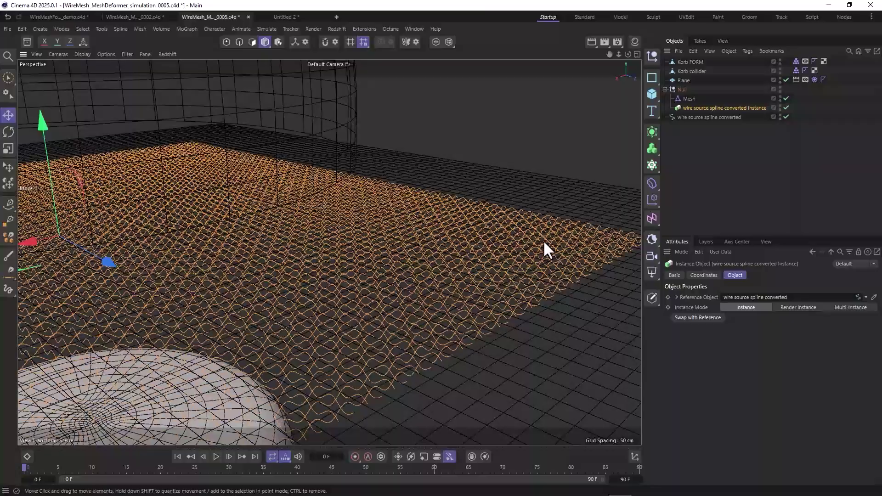
{"action": "scroll", "coordinate": [509, 239], "scroll_direction": "down", "scroll_amount": 3}
{"action": "scroll", "coordinate": [448, 230], "scroll_direction": "up", "scroll_amount": 8}
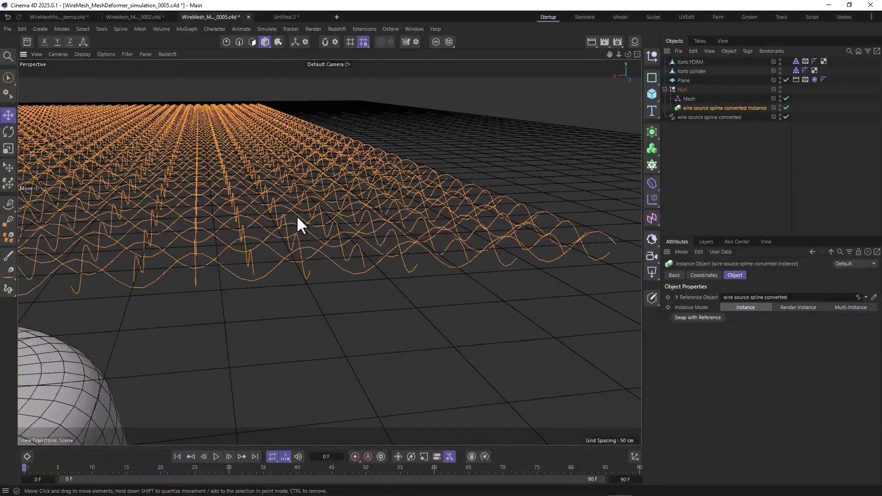
{"action": "scroll", "coordinate": [297, 215], "scroll_direction": "down", "scroll_amount": 5}
{"action": "scroll", "coordinate": [324, 211], "scroll_direction": "up", "scroll_amount": 6}
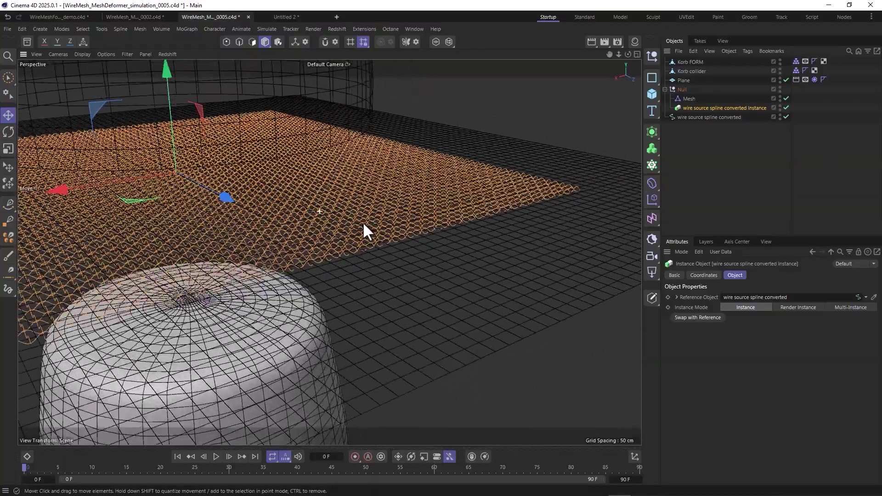
{"action": "scroll", "coordinate": [285, 221], "scroll_direction": "up", "scroll_amount": 8}
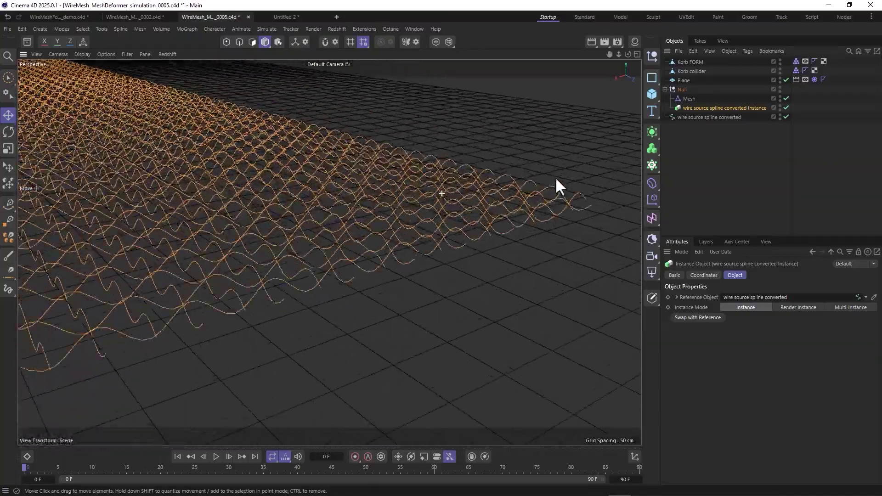
{"action": "left_click_drag", "start_coordinate": [557, 186], "coordinate": [481, 220], "text": "alt"}
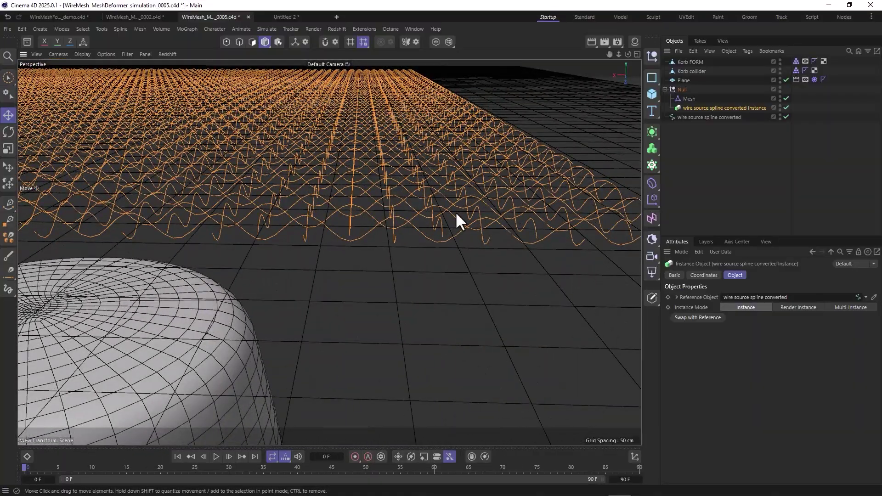
{"action": "scroll", "coordinate": [456, 211], "scroll_direction": "down", "scroll_amount": 10}
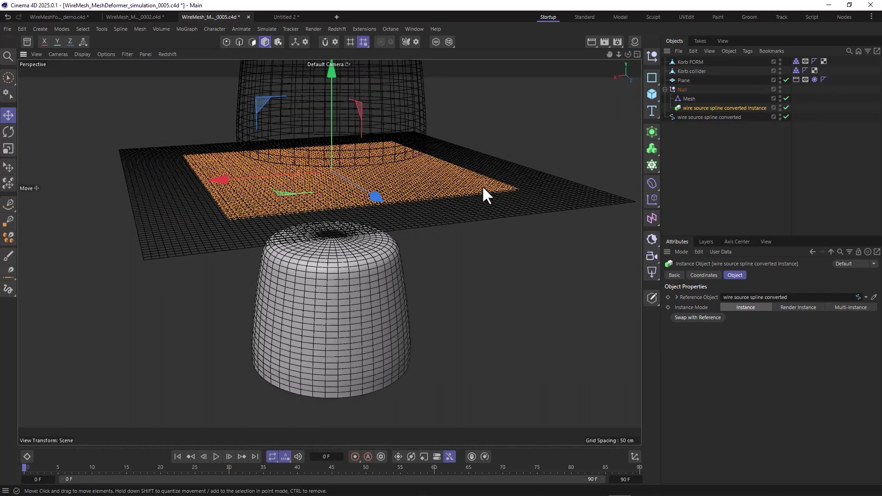
{"action": "scroll", "coordinate": [502, 194], "scroll_direction": "up", "scroll_amount": 6}
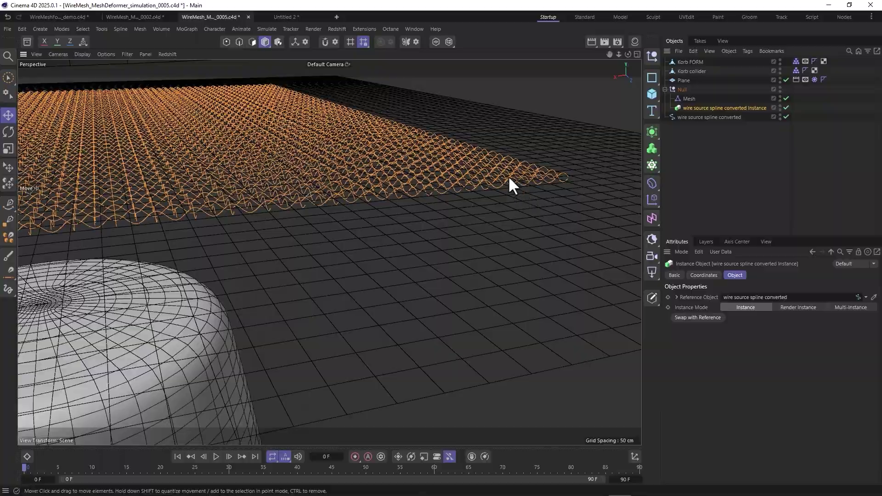
{"action": "scroll", "coordinate": [506, 177], "scroll_direction": "down", "scroll_amount": 8}
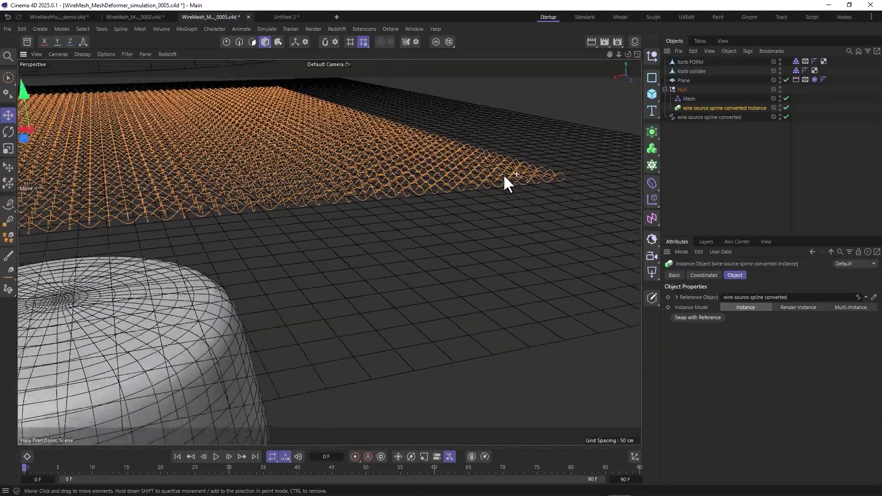
{"action": "scroll", "coordinate": [363, 193], "scroll_direction": "up", "scroll_amount": 3}
{"action": "scroll", "coordinate": [244, 220], "scroll_direction": "up", "scroll_amount": 6}
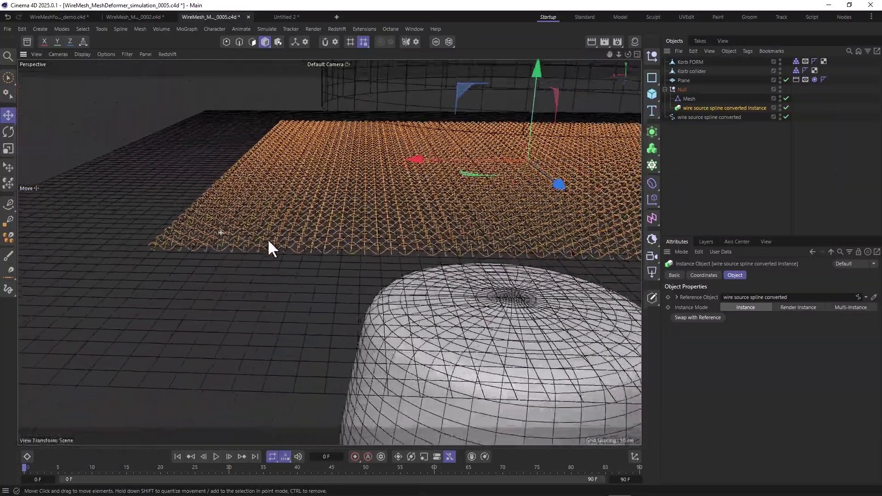
{"action": "scroll", "coordinate": [337, 215], "scroll_direction": "down", "scroll_amount": 4}
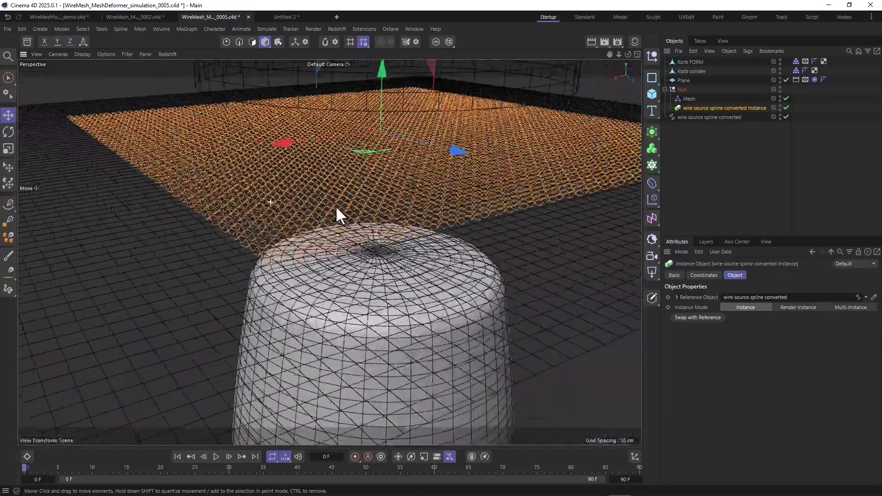
{"action": "scroll", "coordinate": [339, 252], "scroll_direction": "up", "scroll_amount": 5}
{"action": "scroll", "coordinate": [297, 211], "scroll_direction": "down", "scroll_amount": 5}
{"action": "scroll", "coordinate": [288, 222], "scroll_direction": "up", "scroll_amount": 3}
{"action": "scroll", "coordinate": [322, 211], "scroll_direction": "down", "scroll_amount": 5}
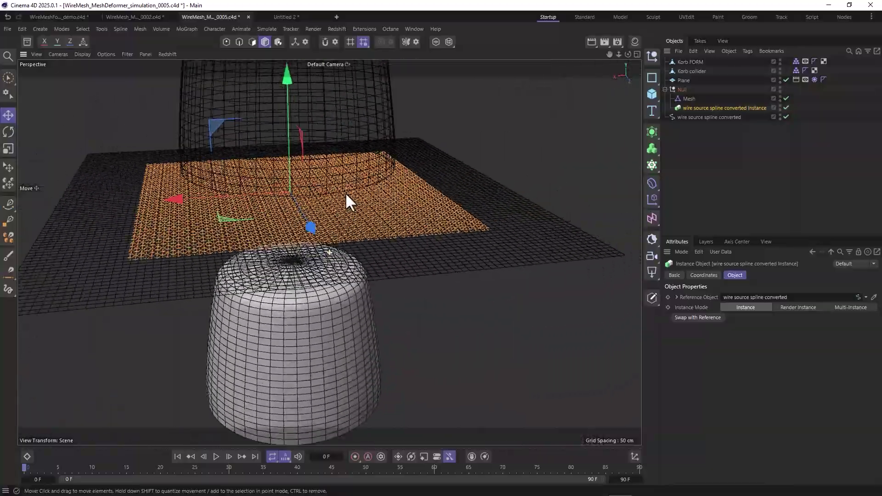
{"action": "scroll", "coordinate": [394, 240], "scroll_direction": "up", "scroll_amount": 6}
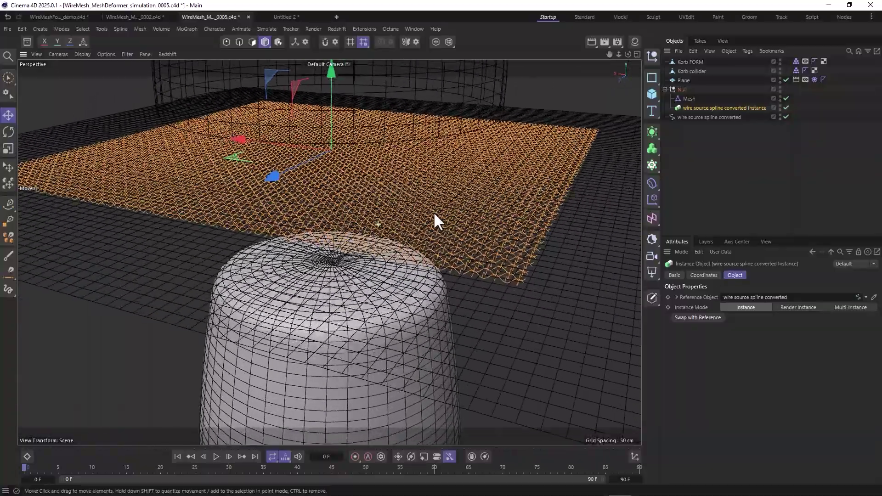
{"action": "scroll", "coordinate": [465, 225], "scroll_direction": "up", "scroll_amount": 4}
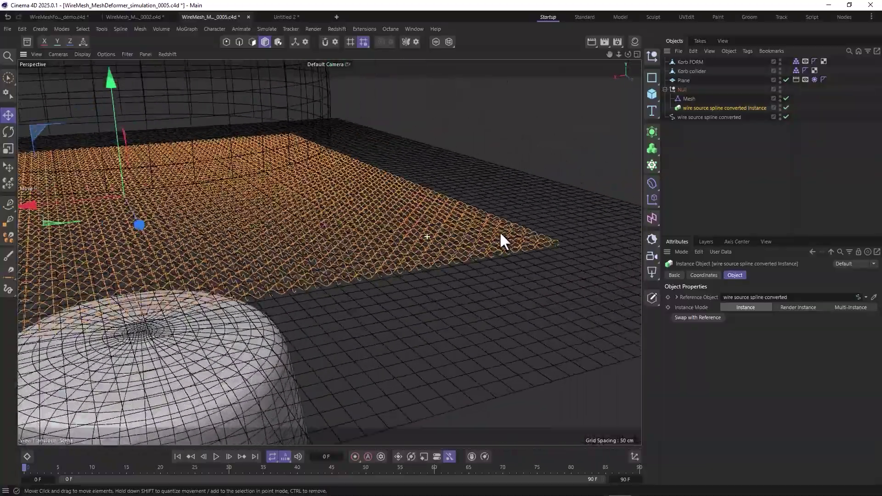
{"action": "scroll", "coordinate": [410, 239], "scroll_direction": "down", "scroll_amount": 2}
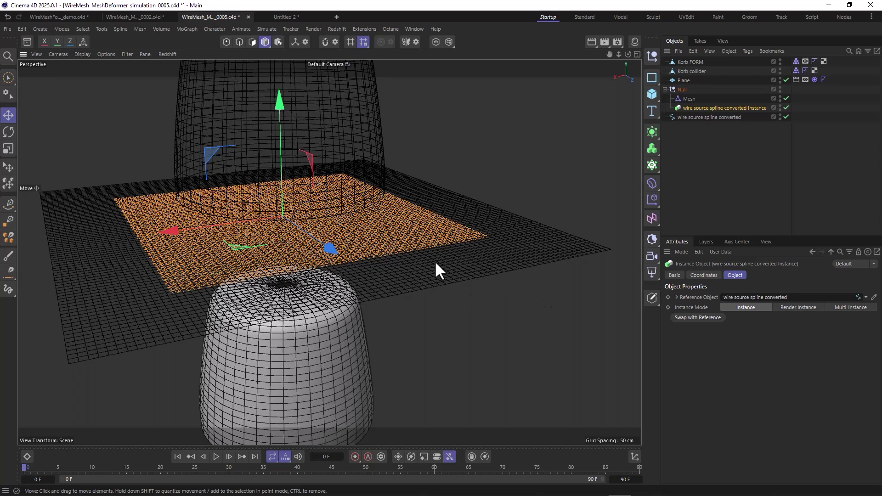
Review the Plane's dimensions and its Soft Body tag's cache settings, along with the Korb FORM and Korb collider objects.
{"action": "left_click", "coordinate": [686, 79]}
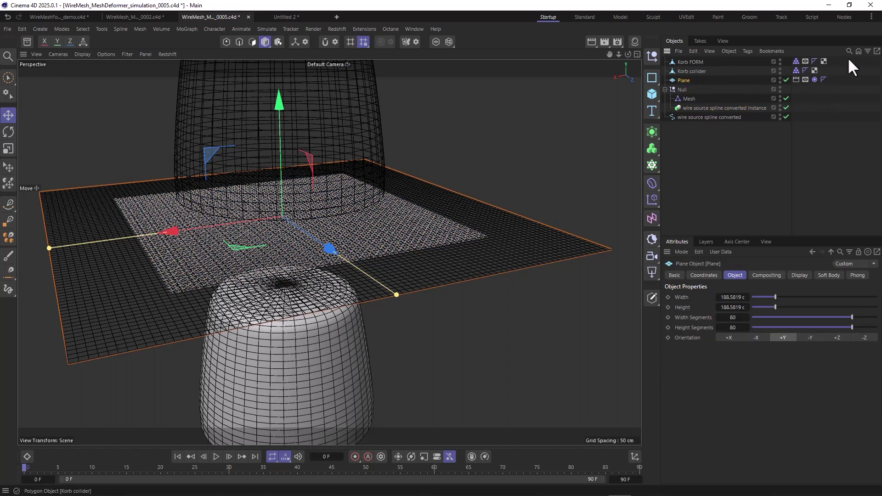
{"action": "left_click", "coordinate": [815, 79]}
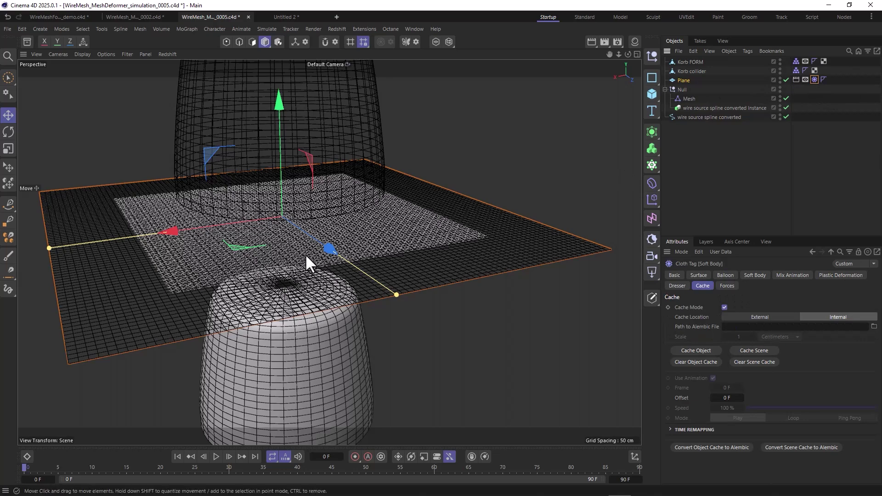
{"action": "left_click_drag", "start_coordinate": [305, 254], "coordinate": [327, 246], "text": "alt"}
{"action": "left_click", "coordinate": [711, 62]}
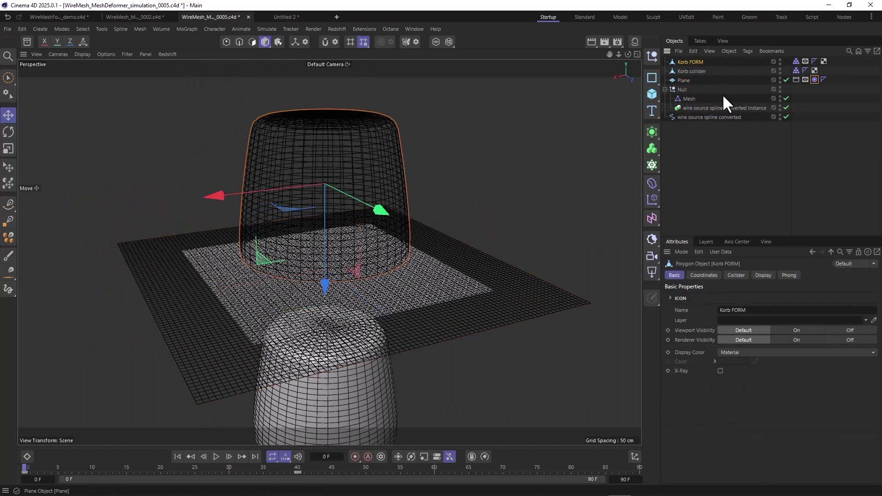
{"action": "left_click", "coordinate": [698, 70]}
{"action": "left_click", "coordinate": [693, 62]}
{"action": "left_click", "coordinate": [699, 72]}
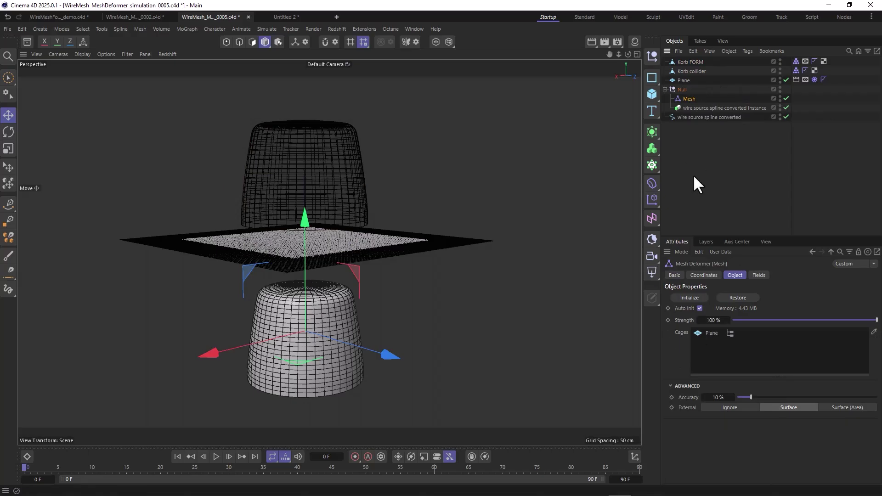
Examine the wire spline instance on the plane, the Mesh Deformer with its Plane cage, and the Plane's dimensions and segments.
{"action": "left_click", "coordinate": [702, 109]}
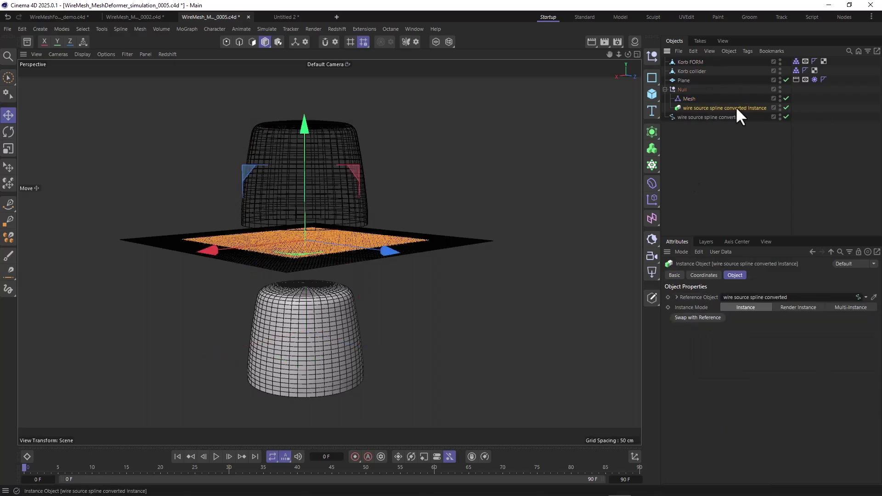
{"action": "scroll", "coordinate": [364, 256], "scroll_direction": "up", "scroll_amount": 6}
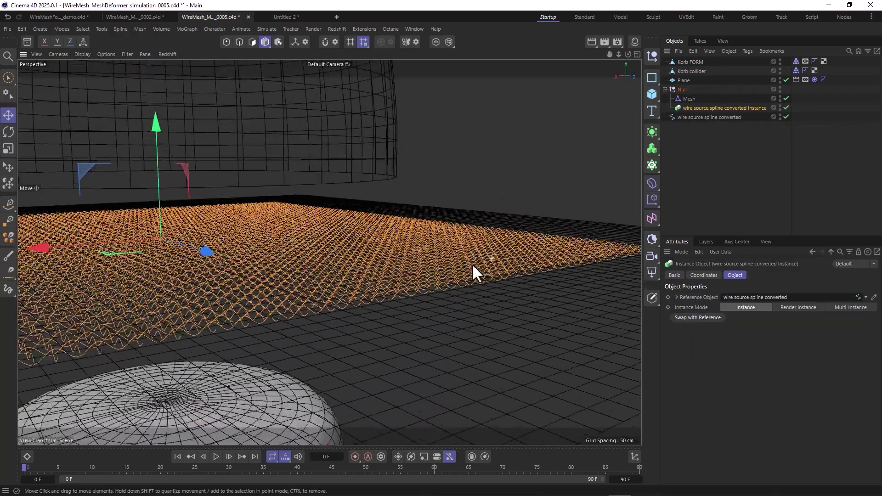
{"action": "scroll", "coordinate": [469, 276], "scroll_direction": "down", "scroll_amount": 5}
{"action": "left_click_drag", "start_coordinate": [466, 288], "coordinate": [343, 240], "text": "alt"}
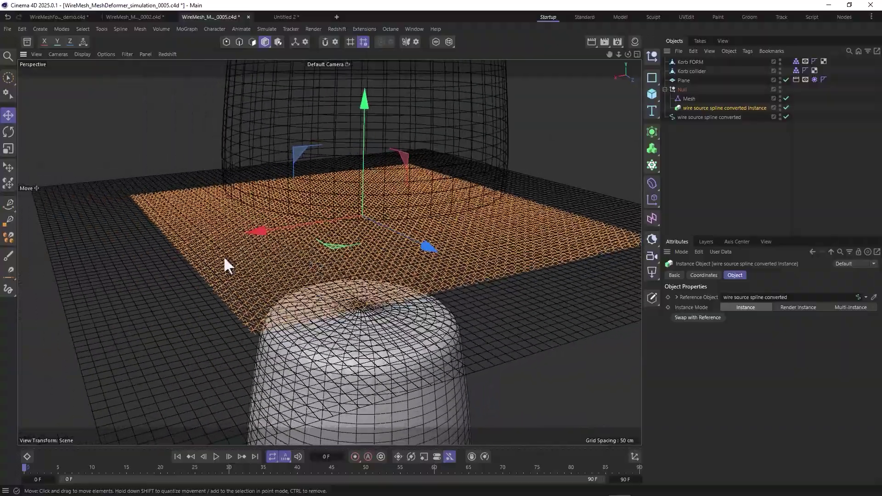
{"action": "left_click_drag", "start_coordinate": [224, 259], "coordinate": [427, 243], "text": "alt"}
{"action": "left_click", "coordinate": [688, 99]}
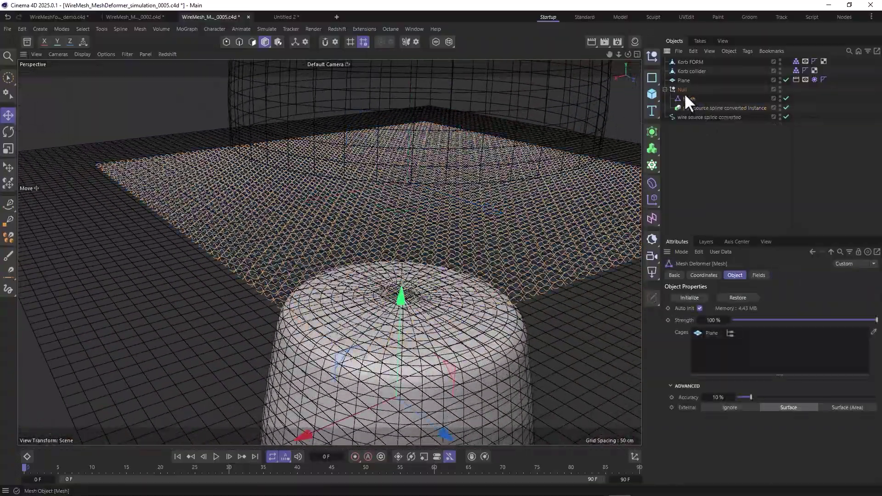
{"action": "left_click", "coordinate": [684, 80]}
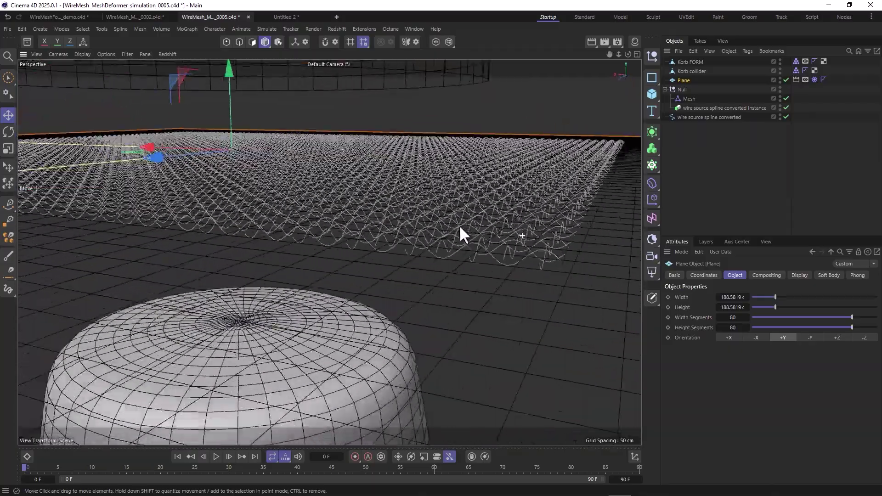
{"action": "left_click_drag", "start_coordinate": [460, 227], "coordinate": [366, 223], "text": "alt"}
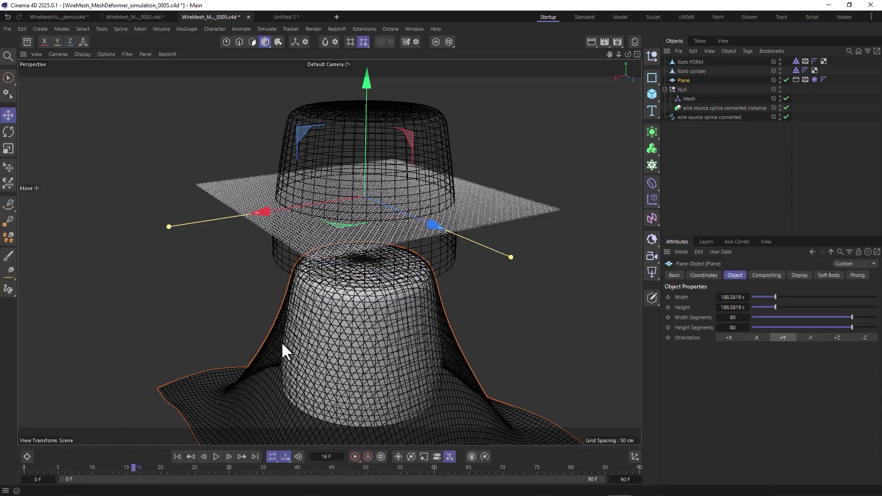
Inspect from several angles how the simulated plane and wire mesh drape over the basket collider.
{"action": "left_click_drag", "start_coordinate": [381, 321], "coordinate": [344, 248], "text": "alt"}
{"action": "right_click_drag", "start_coordinate": [344, 248], "coordinate": [478, 218], "text": "alt"}
{"action": "left_click_drag", "start_coordinate": [477, 216], "coordinate": [461, 169], "text": "alt"}
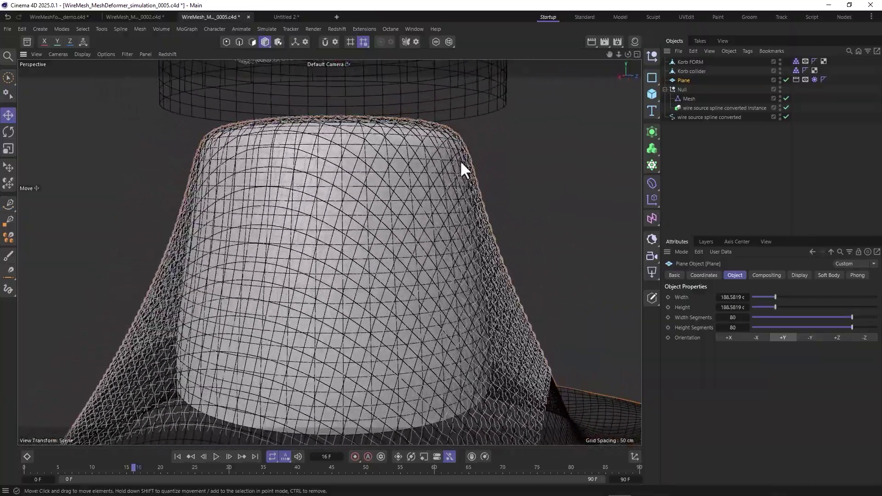
{"action": "right_click_drag", "start_coordinate": [461, 169], "coordinate": [484, 162], "text": "alt"}
{"action": "mouse_move", "coordinate": [483, 162]}
{"action": "left_mouse_down", "text": "alt"}
{"action": "mouse_move", "coordinate": [485, 175]}
{"action": "mouse_move", "coordinate": [450, 185]}
{"action": "mouse_move", "coordinate": [397, 163]}
{"action": "mouse_move", "coordinate": [321, 171]}
{"action": "mouse_move", "coordinate": [390, 182]}
{"action": "mouse_move", "coordinate": [479, 174]}
{"action": "mouse_move", "coordinate": [486, 162]}
{"action": "left_mouse_up", "text": "alt"}
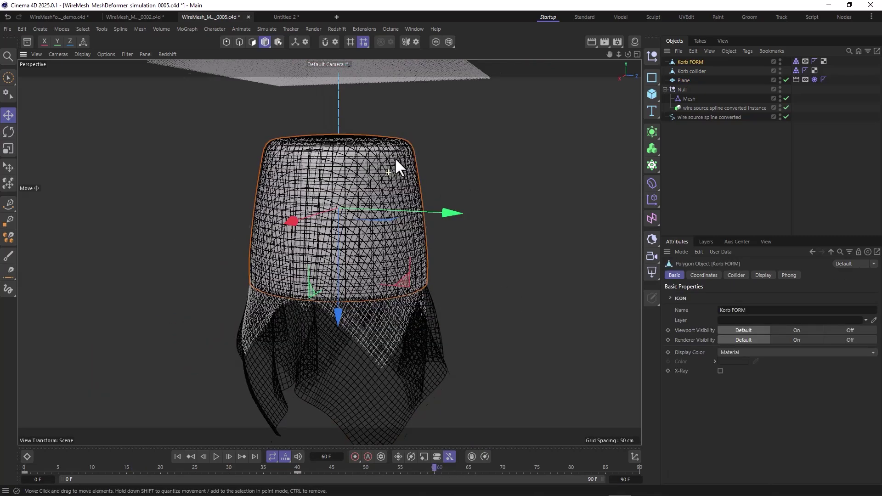
Merge the Null, its Mesh Deformer and the wire spline instance into a new spline with Connect Objects at frame 60.
{"action": "left_click_drag", "start_coordinate": [395, 157], "coordinate": [406, 205], "text": "alt"}
{"action": "middle_click", "coordinate": [682, 90]}
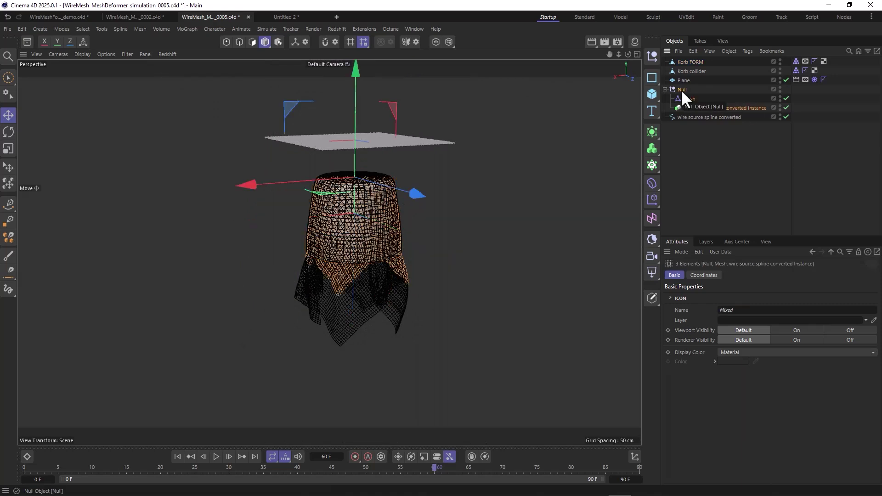
{"action": "right_click", "coordinate": [681, 89]}
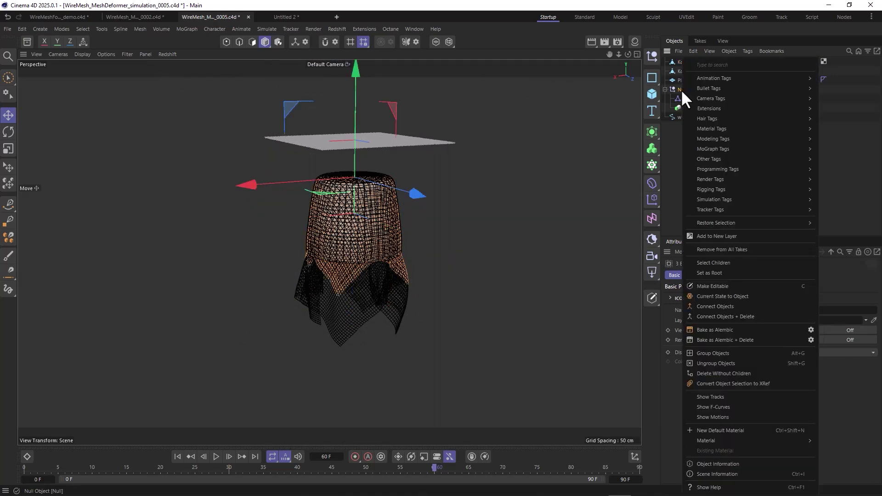
{"action": "key", "text": "Escape"}
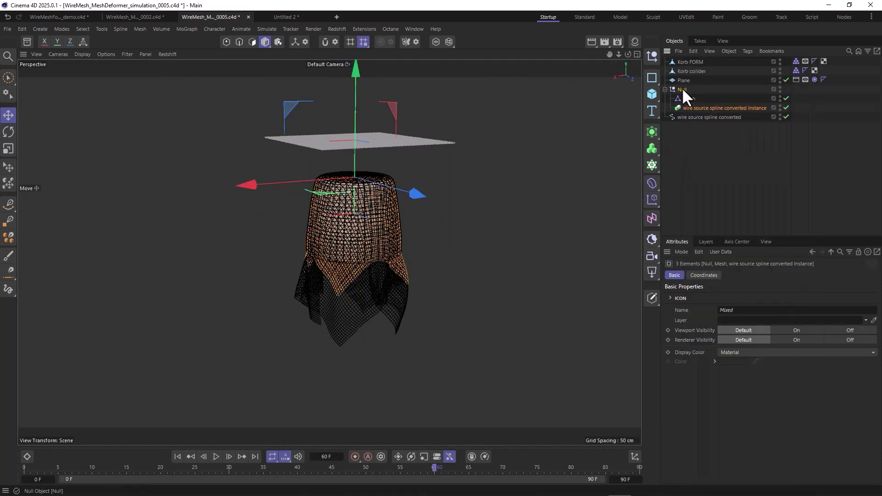
{"action": "right_click", "coordinate": [683, 91]}
{"action": "left_click", "coordinate": [743, 307]}
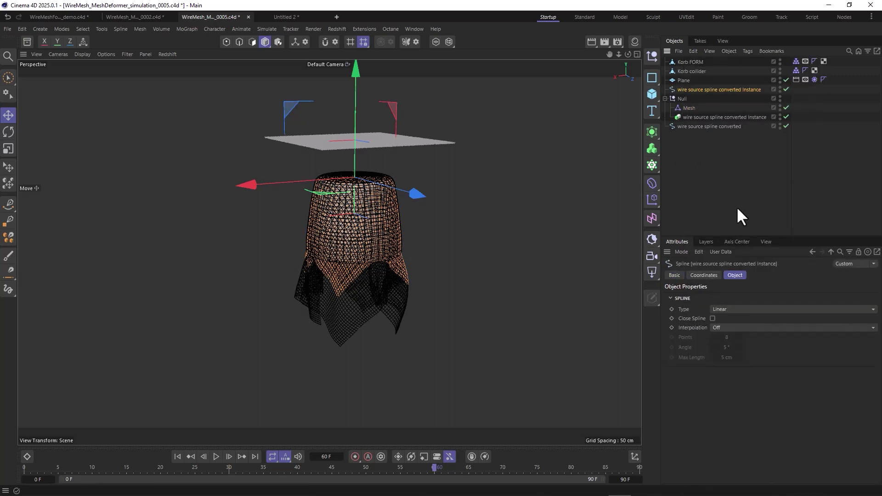
Move the newly merged wire spline sideways along its X axis, clear of the basket collider.
{"action": "left_click", "coordinate": [694, 91], "text": "ctrl"}
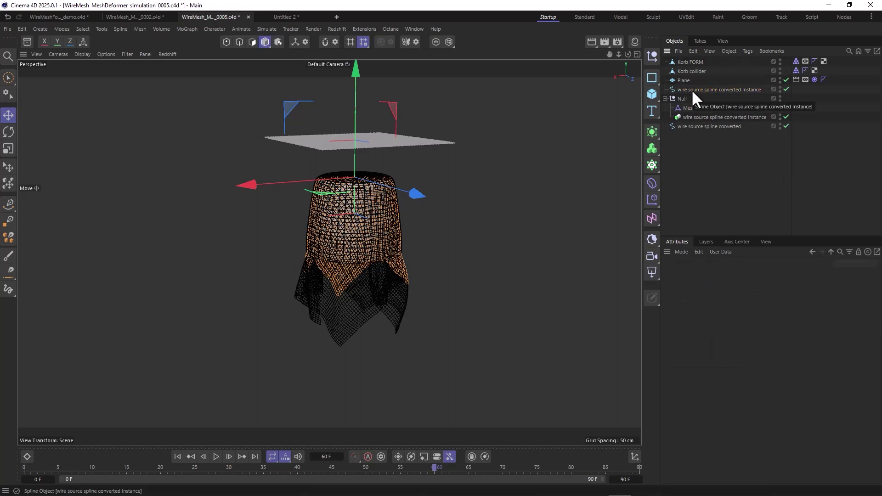
{"action": "left_click", "coordinate": [691, 89]}
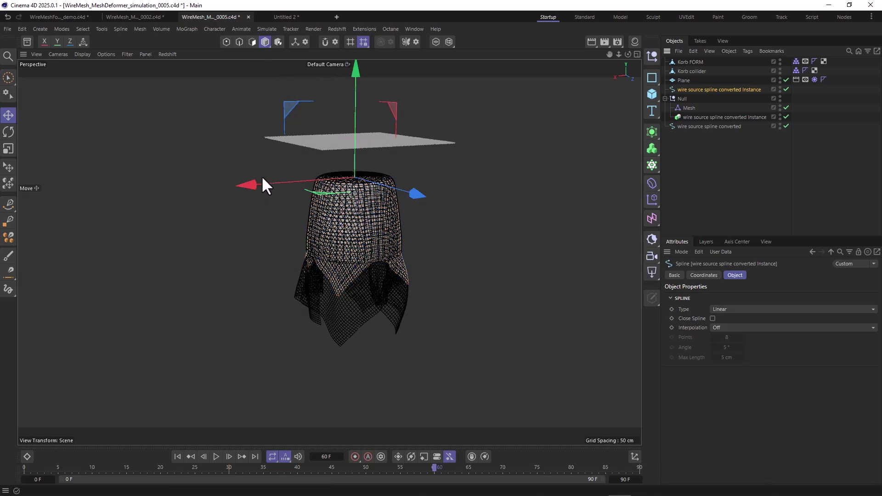
{"action": "left_click_drag", "start_coordinate": [265, 183], "coordinate": [110, 195]}
{"action": "scroll", "coordinate": [243, 207], "scroll_direction": "up", "scroll_amount": 5}
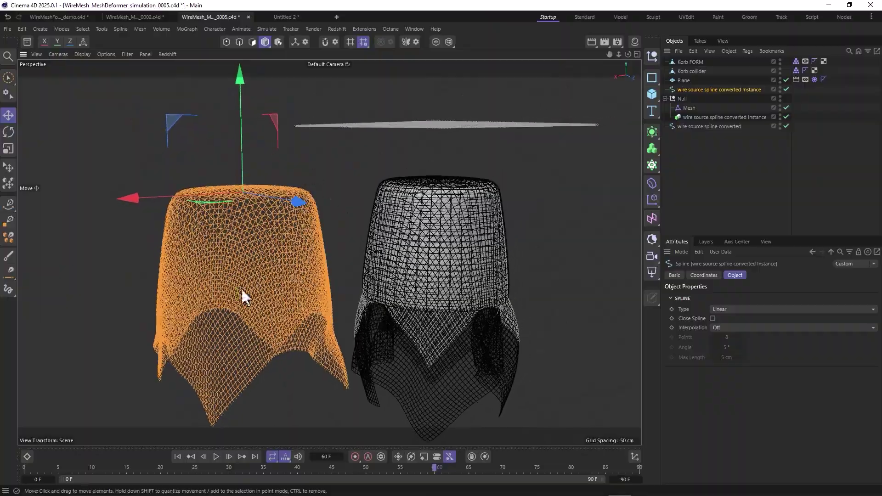
Examine the merged wire spline's rounded top, side weave and hanging corners from several angles.
{"action": "scroll", "coordinate": [243, 297], "scroll_direction": "up", "scroll_amount": 8}
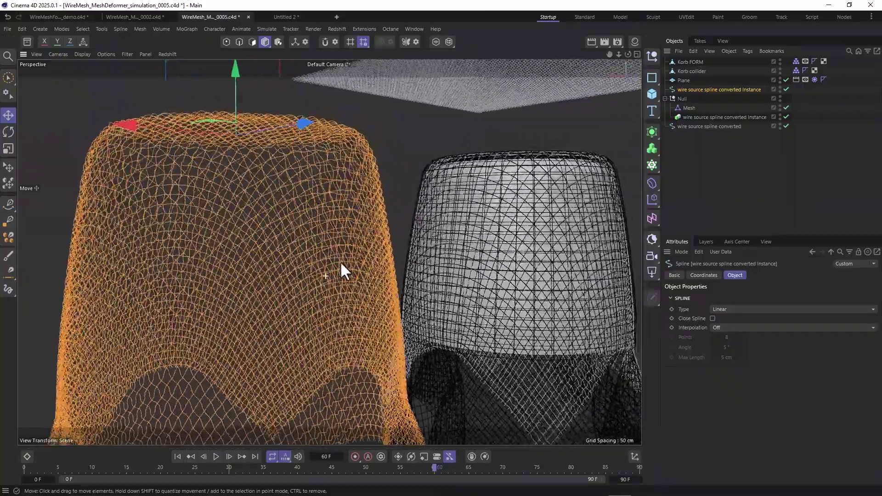
{"action": "left_click_drag", "start_coordinate": [342, 266], "coordinate": [237, 185], "text": "alt"}
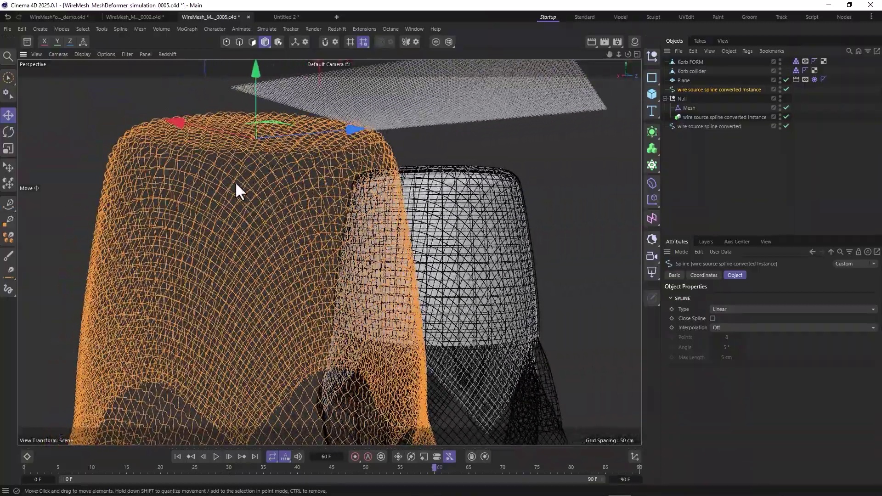
{"action": "left_click_drag", "start_coordinate": [297, 226], "coordinate": [175, 229], "text": "alt"}
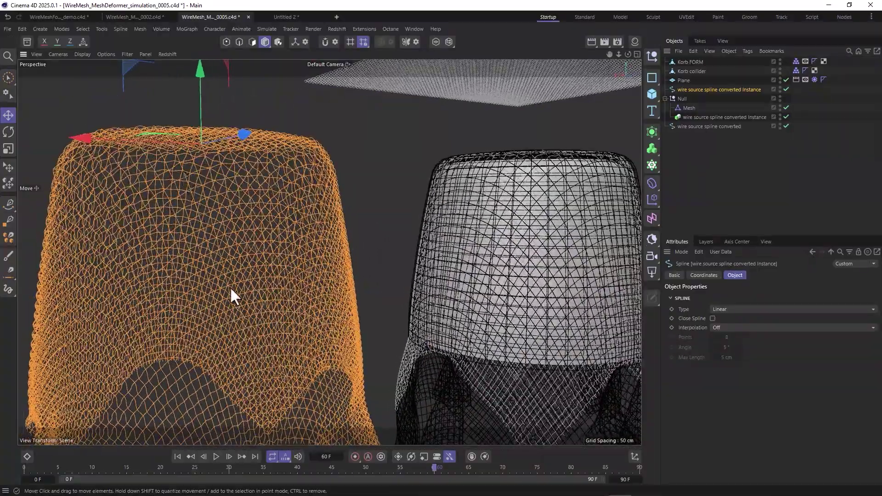
{"action": "left_click_drag", "start_coordinate": [230, 296], "coordinate": [251, 255], "text": "alt"}
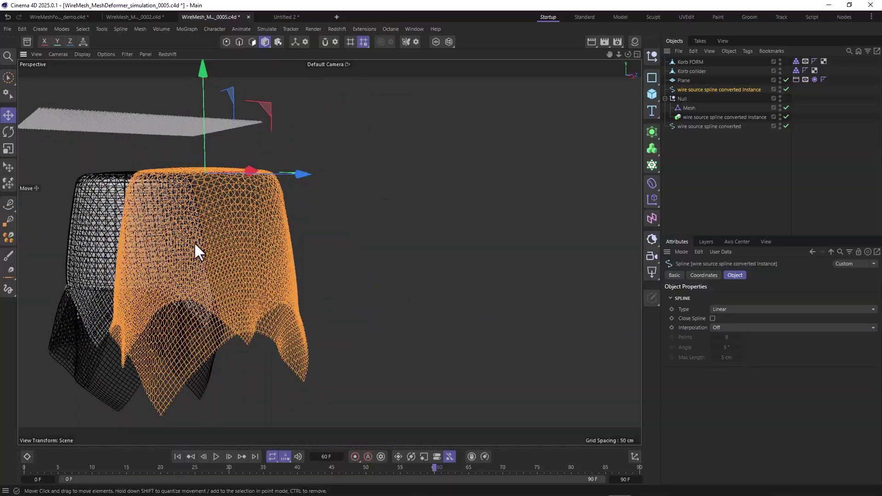
{"action": "left_click_drag", "start_coordinate": [259, 221], "coordinate": [279, 217], "text": "alt"}
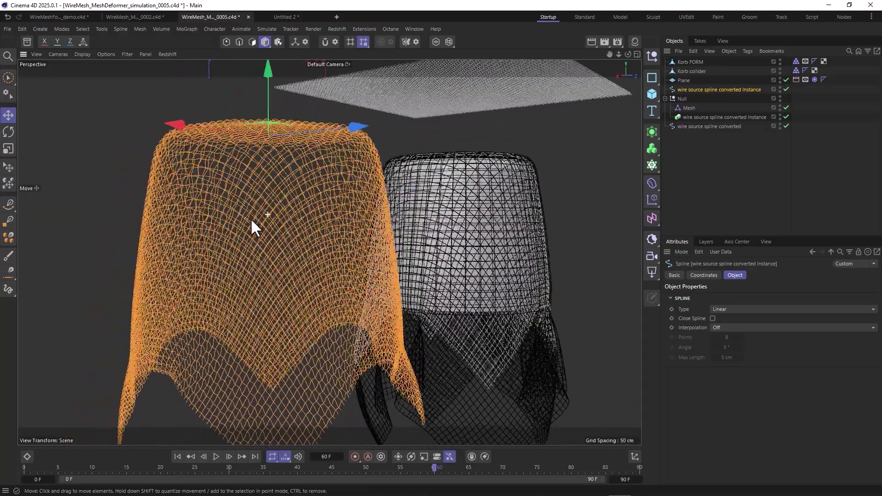
{"action": "left_click_drag", "start_coordinate": [251, 219], "coordinate": [341, 232], "text": "alt"}
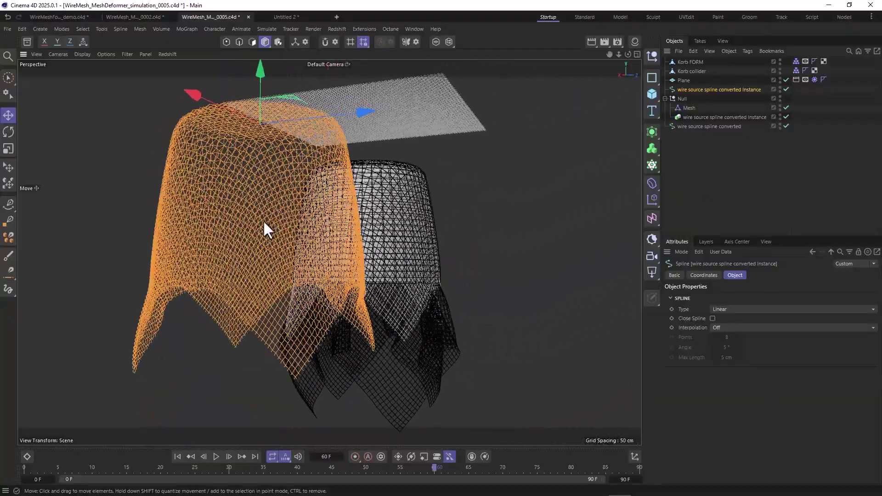
{"action": "left_click_drag", "start_coordinate": [285, 133], "coordinate": [257, 265], "text": "alt"}
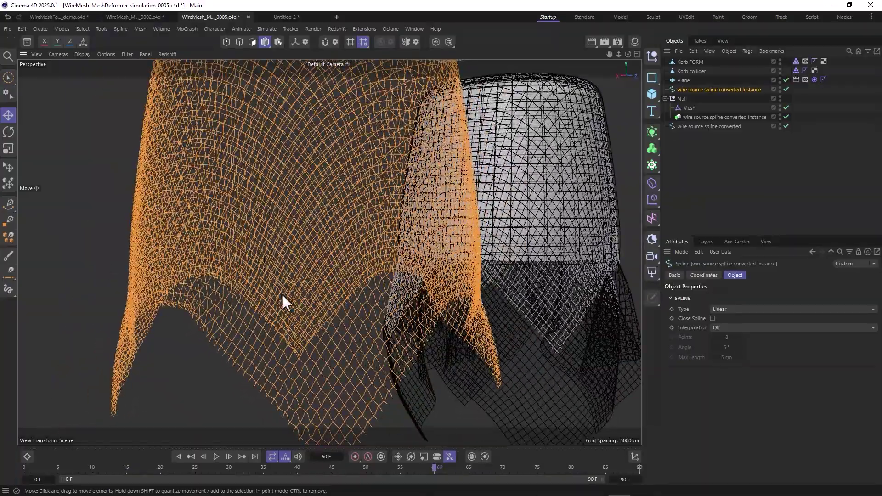
{"action": "left_click_drag", "start_coordinate": [283, 302], "coordinate": [353, 196], "text": "alt"}
{"action": "right_click_drag", "start_coordinate": [353, 195], "coordinate": [312, 236], "text": "alt"}
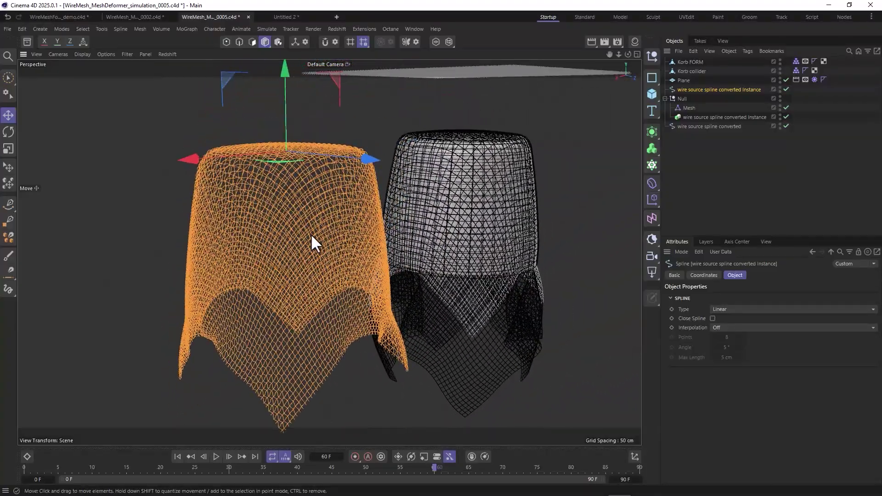
Switch to the WireMesh_MeshDeformer_0002.c4d document and show the points of the wire source splice converted Instance spline in the Right view.
{"action": "left_click", "coordinate": [134, 17]}
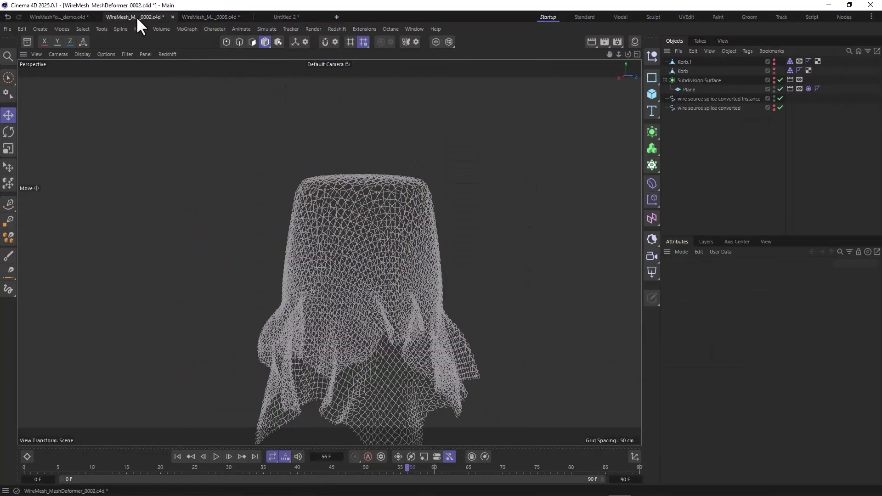
{"action": "left_click_drag", "start_coordinate": [399, 248], "coordinate": [378, 281], "text": "alt"}
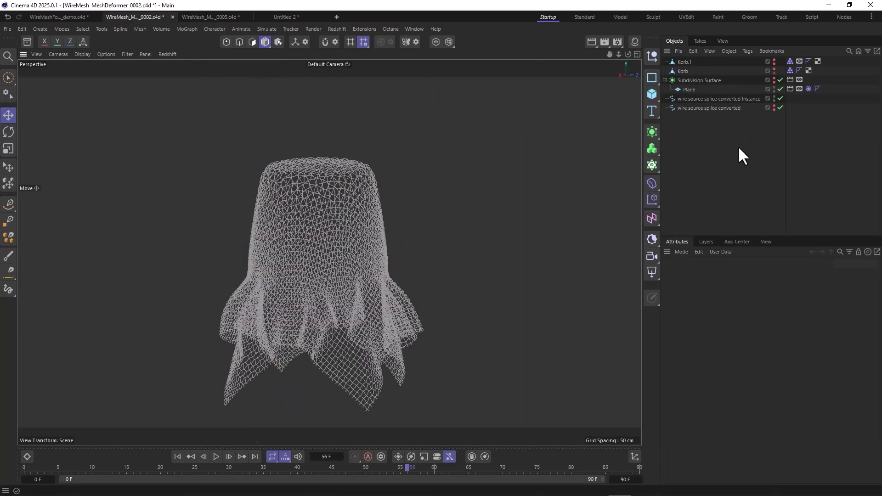
{"action": "left_click", "coordinate": [713, 99]}
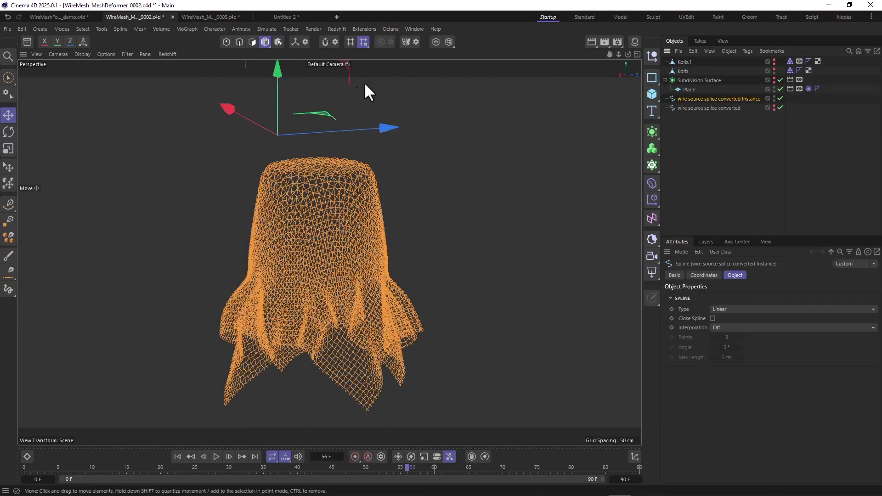
{"action": "left_click", "coordinate": [226, 41]}
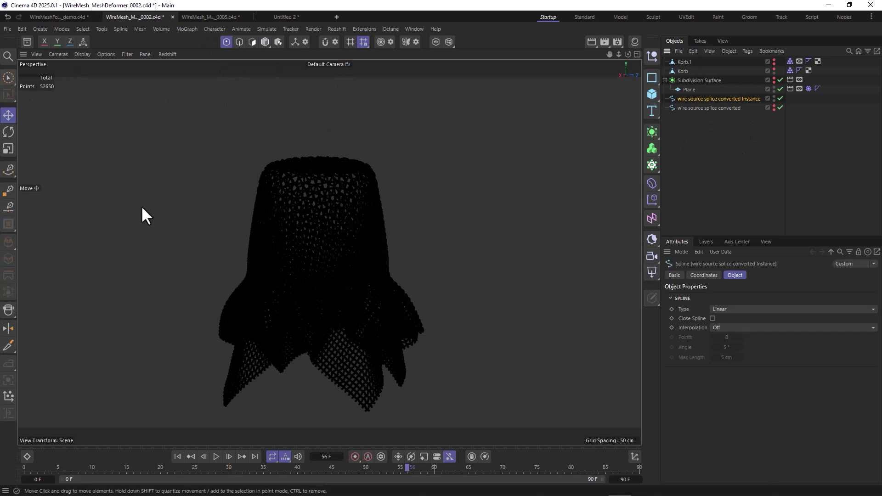
{"action": "key", "text": "F2"}
{"action": "key", "text": "F3"}
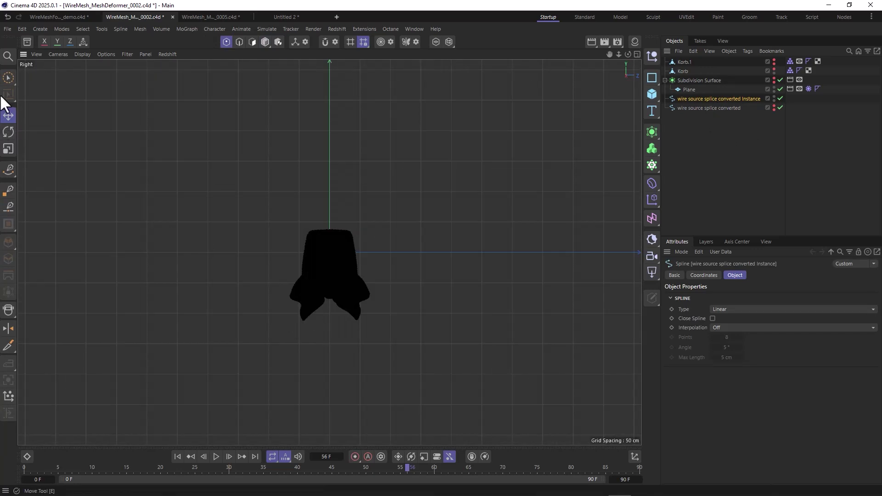
Select all points of the flared lower part of the wire spline with Rectangle Selection and delete them.
{"action": "left_click", "coordinate": [10, 79]}
{"action": "left_click", "coordinate": [43, 106]}
{"action": "scroll", "coordinate": [301, 305], "scroll_direction": "up", "scroll_amount": 5}
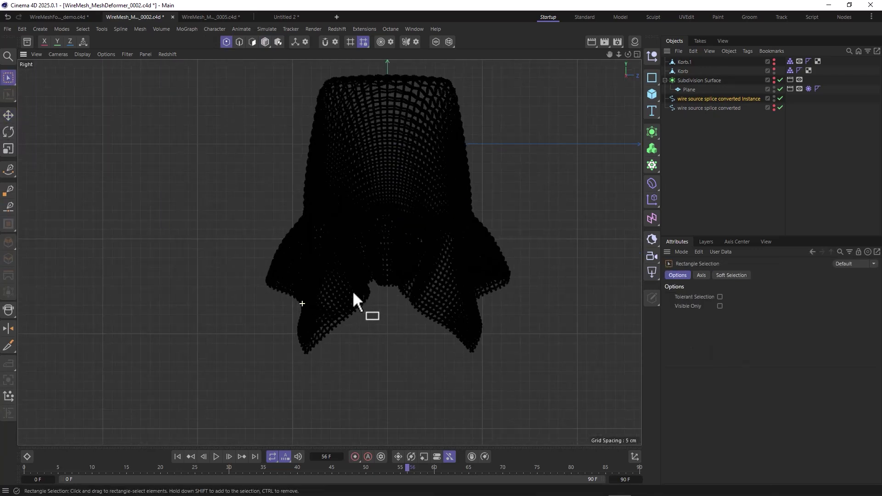
{"action": "scroll", "coordinate": [353, 294], "scroll_direction": "up", "scroll_amount": 1}
{"action": "left_click_drag", "start_coordinate": [203, 390], "coordinate": [601, 221]}
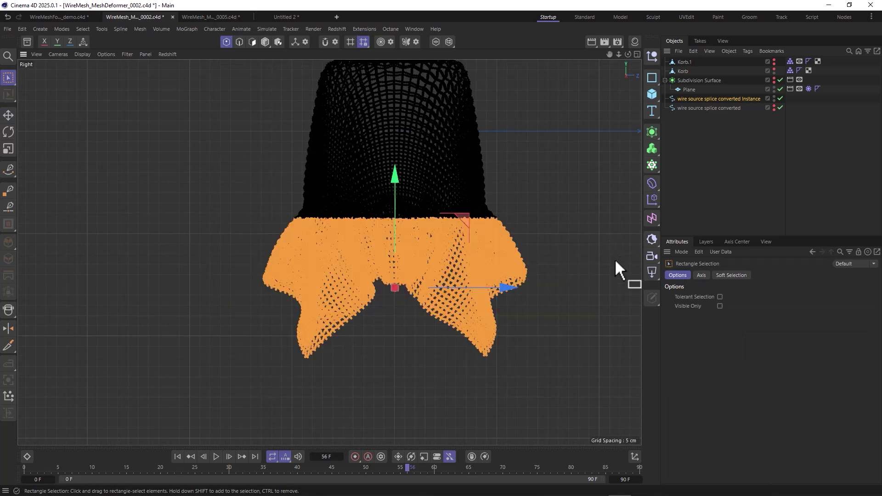
{"action": "left_click_drag", "start_coordinate": [177, 404], "coordinate": [625, 185]}
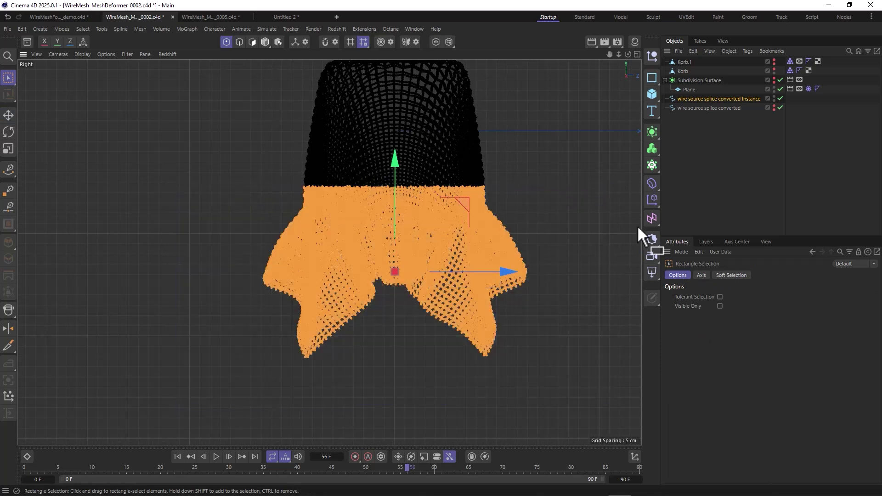
{"action": "key", "text": "Delete"}
Inspect the trimmed wire basket spline in the perspective view and check its spline properties.
{"action": "key", "text": "F1"}
{"action": "scroll", "coordinate": [343, 177], "scroll_direction": "up", "scroll_amount": 1}
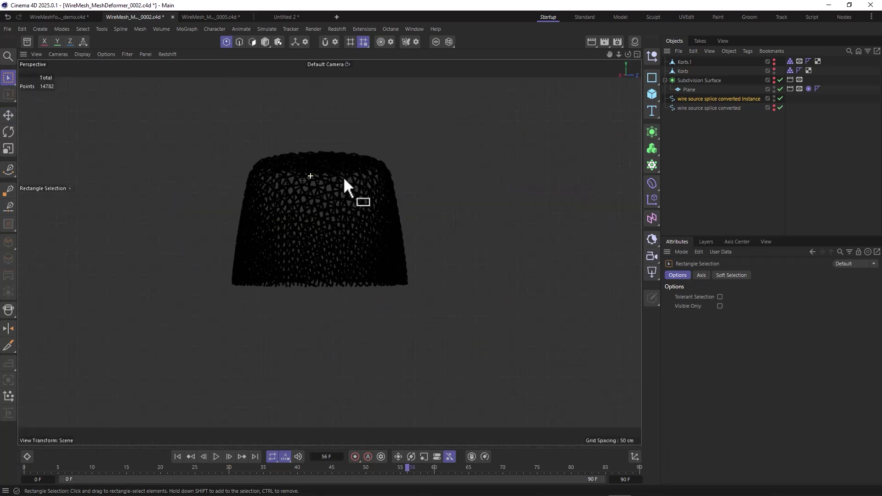
{"action": "left_click_drag", "start_coordinate": [352, 202], "coordinate": [466, 216], "text": "alt"}
{"action": "left_click", "coordinate": [690, 99]}
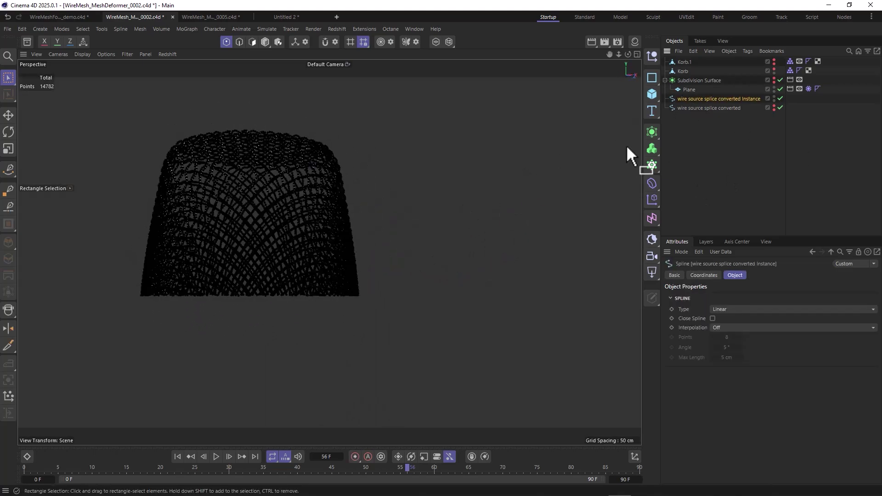
{"action": "scroll", "coordinate": [285, 187], "scroll_direction": "up", "scroll_amount": 5}
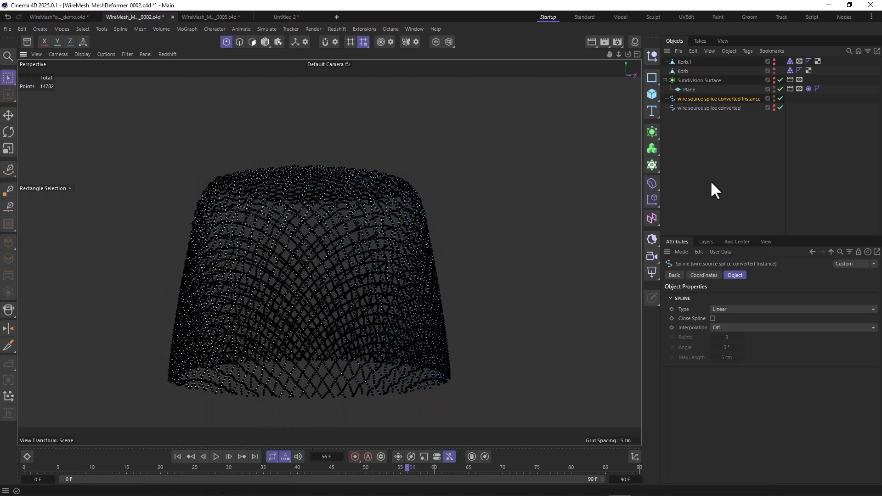
Put the wire source splice converted Instance spline into a Sweep generator and add a Circle spline for its profile.
{"action": "left_click", "coordinate": [699, 152]}
{"action": "left_click", "coordinate": [692, 99]}
{"action": "left_click", "coordinate": [652, 132]}
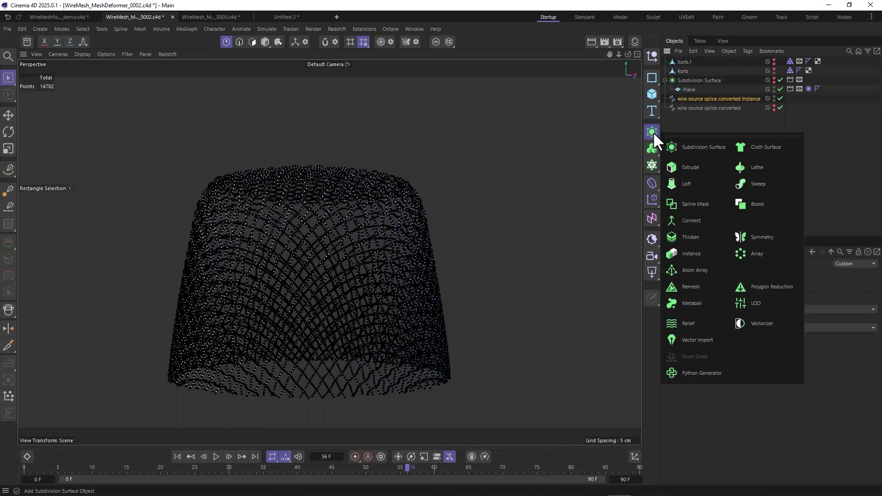
{"action": "left_click", "coordinate": [784, 183]}
{"action": "left_click", "coordinate": [652, 81]}
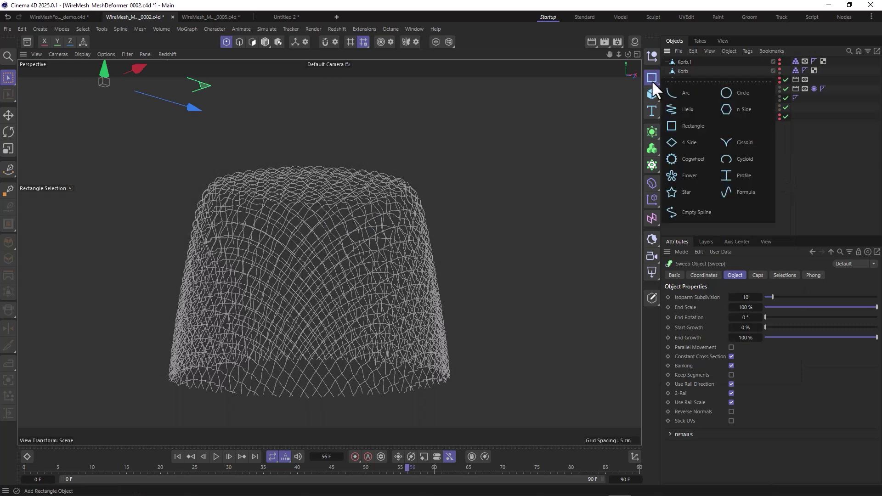
{"action": "left_click", "coordinate": [738, 88], "text": "alt"}
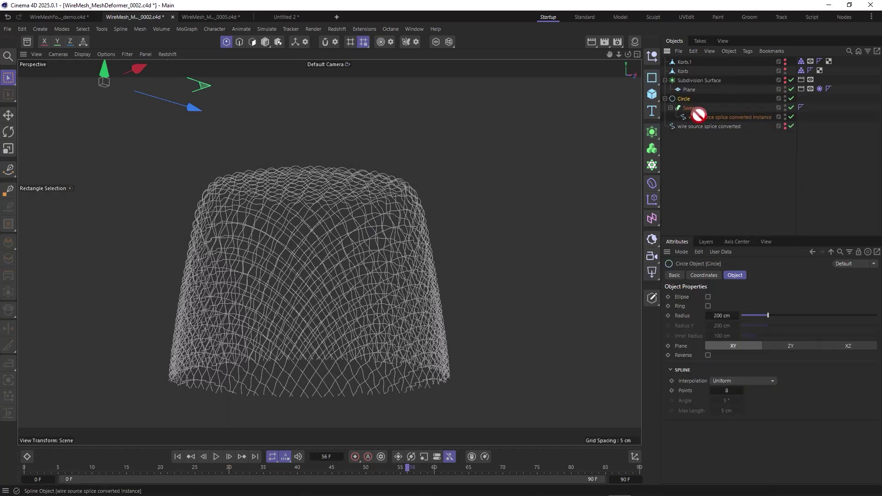
Nest the Circle above the wire spline inside the Sweep and move the Sweep out of the Subdivision Surface.
{"action": "mouse_move", "coordinate": [698, 115]}
{"action": "left_mouse_down"}
{"action": "mouse_move", "coordinate": [688, 121]}
{"action": "mouse_move", "coordinate": [683, 93]}
{"action": "mouse_move", "coordinate": [693, 101]}
{"action": "left_mouse_up"}
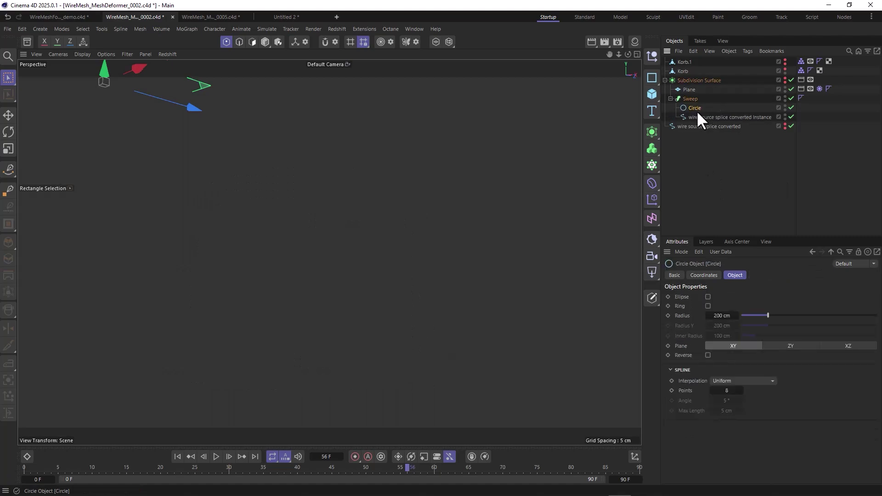
{"action": "key", "text": "h"}
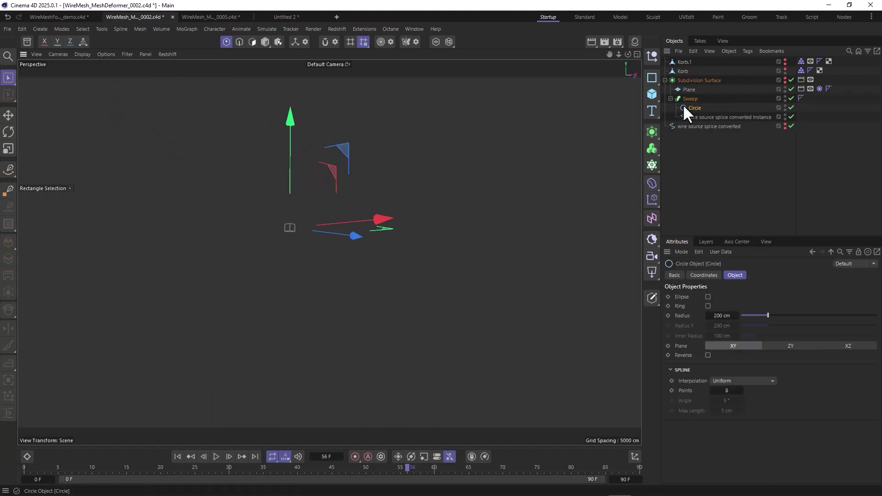
{"action": "left_click_drag", "start_coordinate": [676, 174], "coordinate": [724, 173]}
{"action": "left_click", "coordinate": [723, 172]}
{"action": "key", "text": "h"}
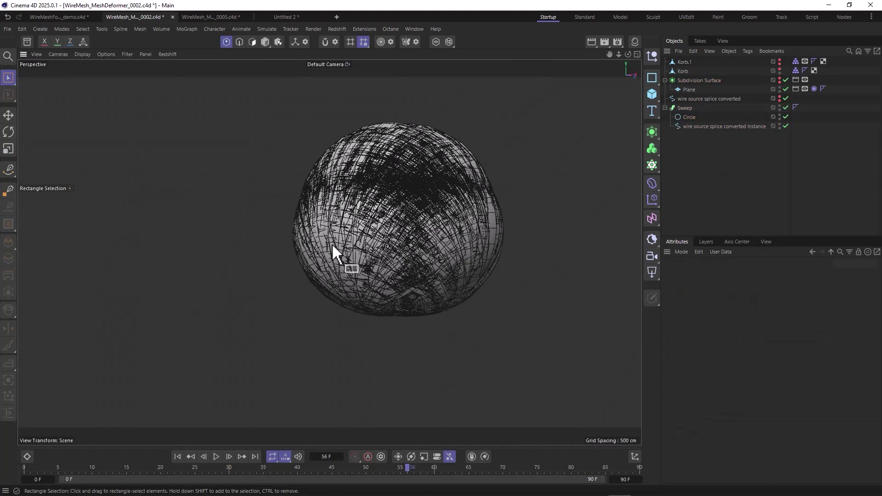
Set the radius of the Sweep's Circle profile to 2 cm.
{"action": "key", "text": "t"}
{"action": "left_click", "coordinate": [687, 116]}
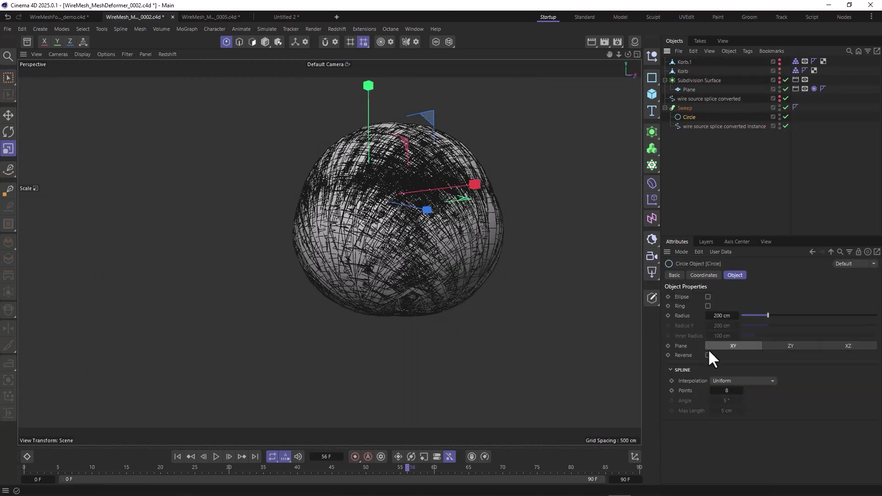
{"action": "key", "text": "Return"}
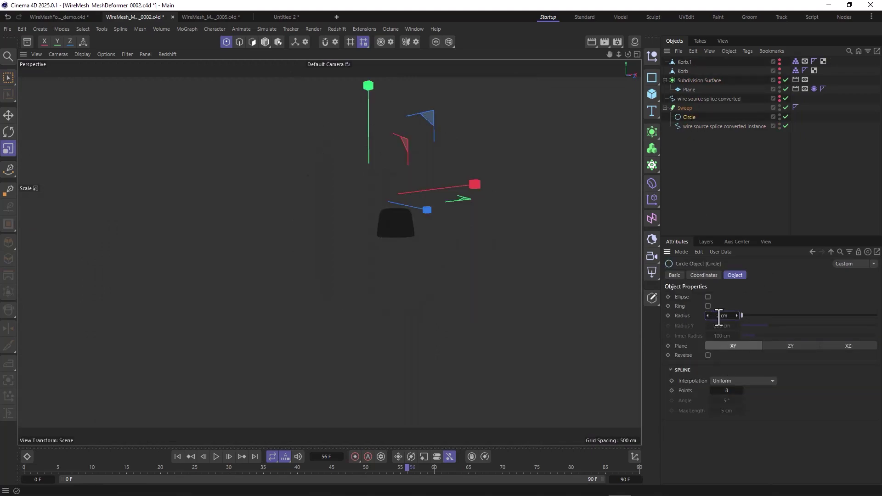
{"action": "left_click", "coordinate": [730, 230]}
{"action": "key", "text": "h"}
{"action": "scroll", "coordinate": [412, 163], "scroll_direction": "up", "scroll_amount": 10}
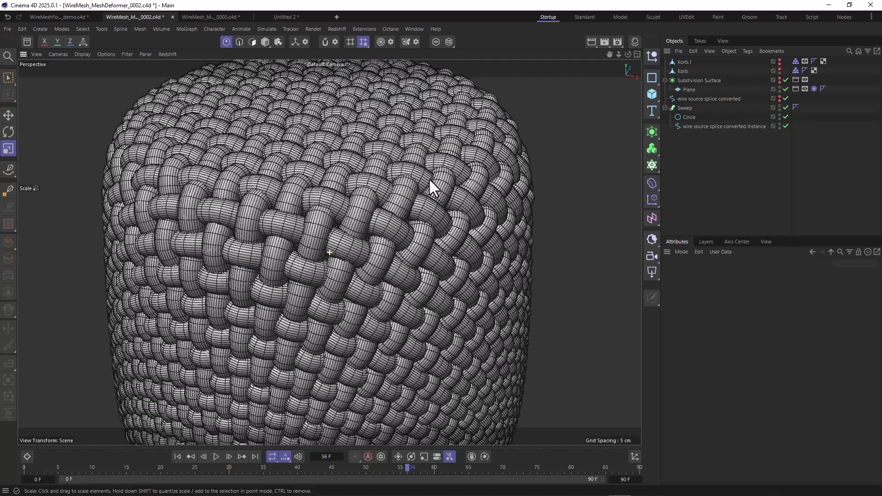
Reduce the Circle profile's radius to open gaps between the wires and display the viewport in Gouraud shading without lines.
{"action": "key", "text": "h"}
{"action": "left_click", "coordinate": [693, 119]}
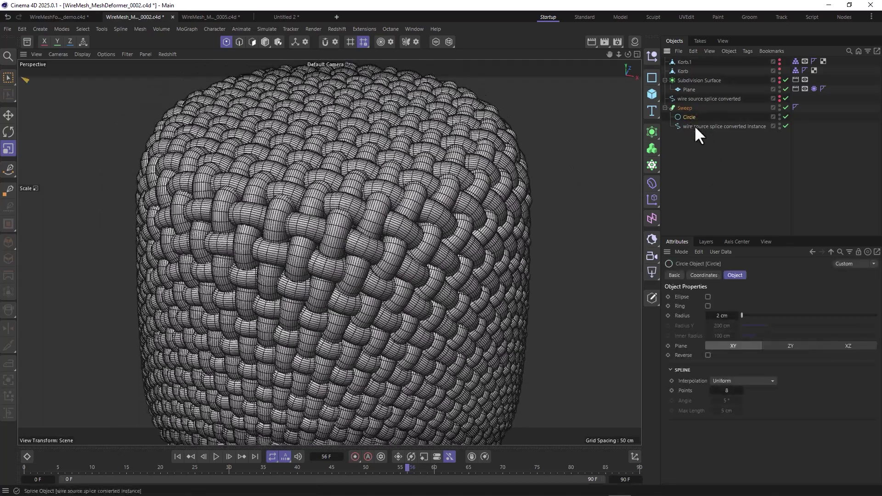
{"action": "left_click_drag", "start_coordinate": [556, 211], "coordinate": [575, 188], "text": "alt"}
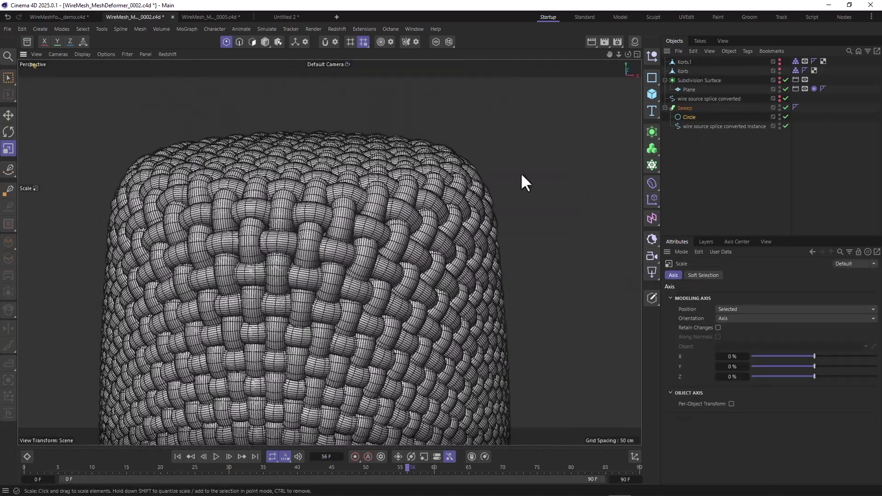
{"action": "left_click_drag", "start_coordinate": [490, 213], "coordinate": [294, 280]}
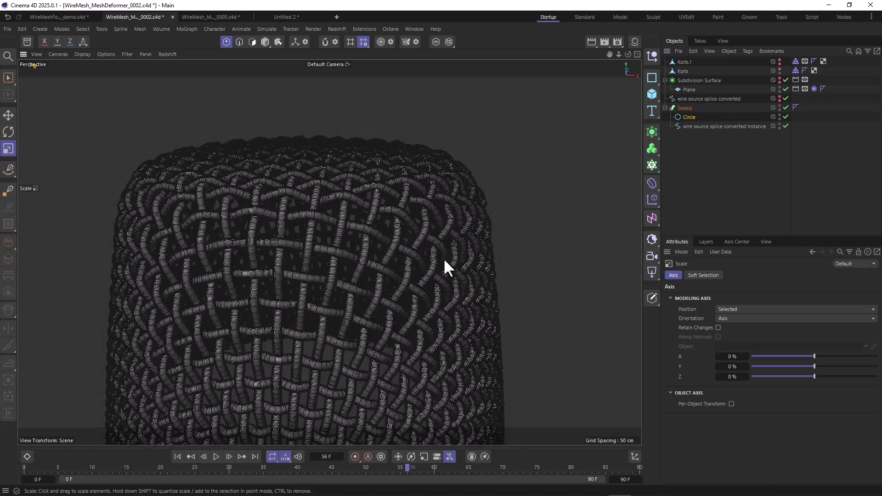
{"action": "key", "text": "n"}
{"action": "key", "text": "a"}
Examine the swept wire basket's weave, rounded top edge and trimmed lower rim from several angles and distances.
{"action": "scroll", "coordinate": [375, 208], "scroll_direction": "up", "scroll_amount": 4}
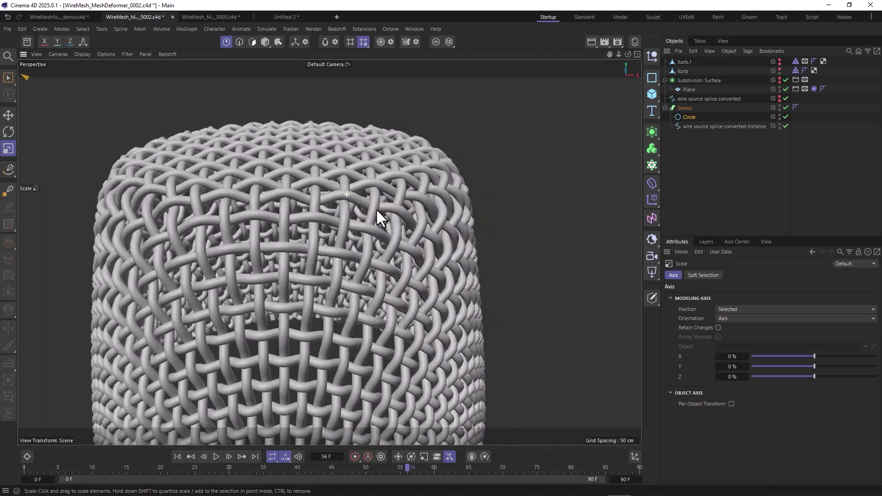
{"action": "scroll", "coordinate": [391, 217], "scroll_direction": "down", "scroll_amount": 5}
{"action": "left_click_drag", "start_coordinate": [346, 216], "coordinate": [483, 305], "text": "alt"}
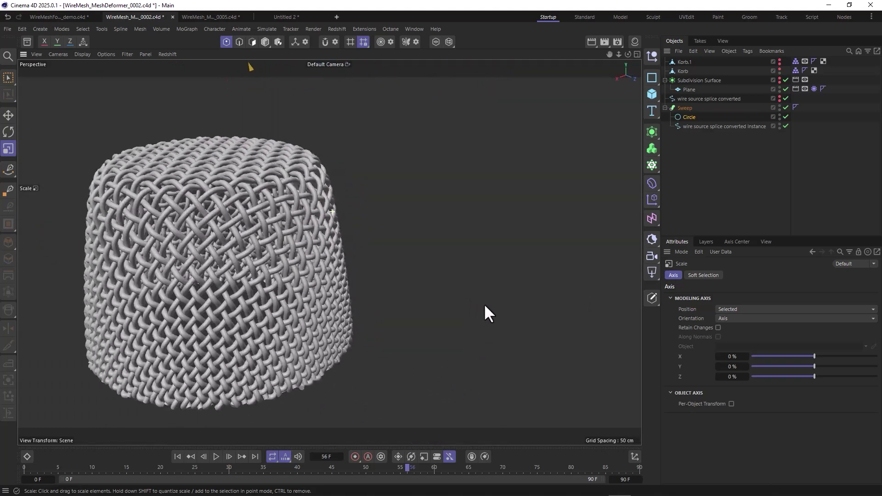
{"action": "scroll", "coordinate": [270, 191], "scroll_direction": "up", "scroll_amount": 3}
{"action": "left_click_drag", "start_coordinate": [269, 191], "coordinate": [388, 213], "text": "alt"}
{"action": "scroll", "coordinate": [414, 202], "scroll_direction": "up", "scroll_amount": 5}
{"action": "mouse_move", "coordinate": [449, 193]}
{"action": "left_mouse_down", "text": "alt"}
{"action": "mouse_move", "coordinate": [441, 227]}
{"action": "mouse_move", "coordinate": [434, 200]}
{"action": "left_mouse_up", "text": "alt"}
{"action": "scroll", "coordinate": [433, 197], "scroll_direction": "down", "scroll_amount": 5}
{"action": "left_click_drag", "start_coordinate": [362, 195], "coordinate": [368, 265], "text": "alt"}
{"action": "scroll", "coordinate": [320, 252], "scroll_direction": "down", "scroll_amount": 5}
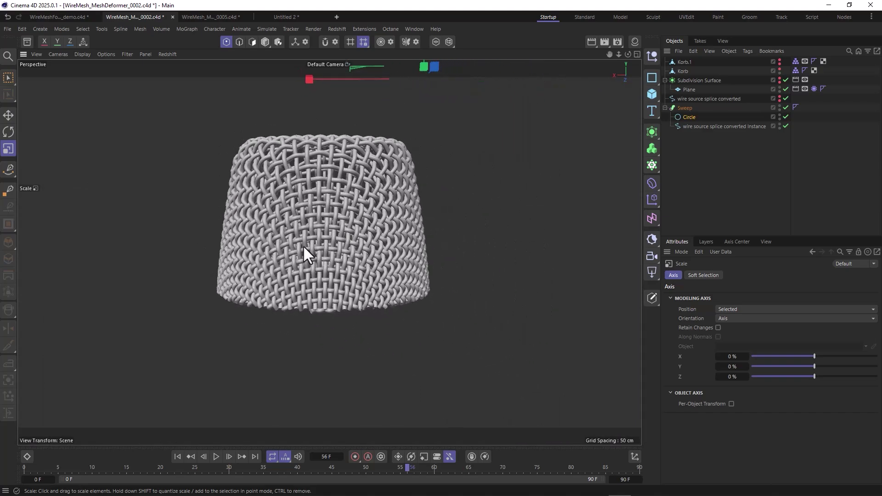
{"action": "scroll", "coordinate": [303, 247], "scroll_direction": "up", "scroll_amount": 5}
{"action": "mouse_move", "coordinate": [339, 252]}
{"action": "left_mouse_down", "text": "alt"}
{"action": "mouse_move", "coordinate": [388, 256]}
{"action": "mouse_move", "coordinate": [336, 242]}
{"action": "left_mouse_up", "text": "alt"}
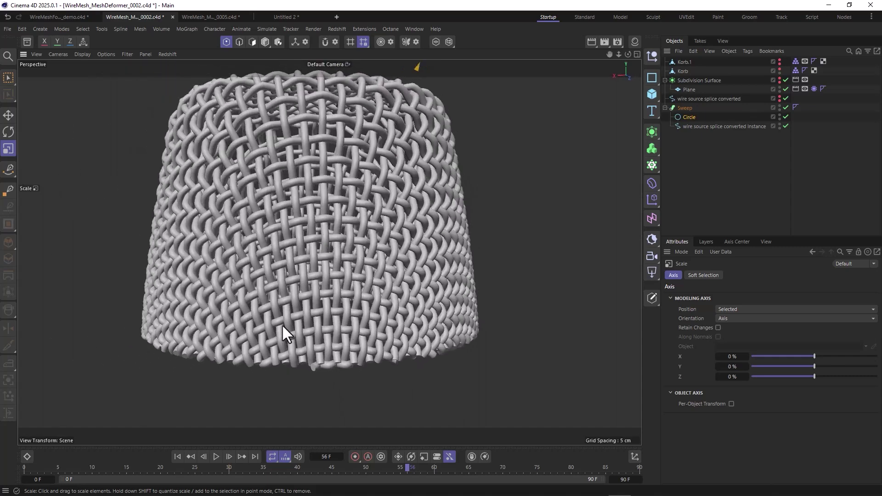
{"action": "left_click_drag", "start_coordinate": [337, 150], "coordinate": [291, 169], "text": "alt"}
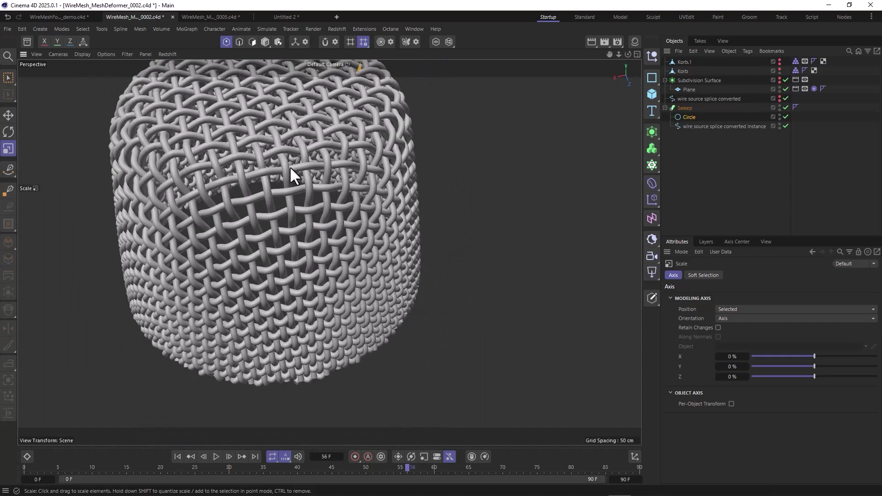
Switch to the WireMeshFormula04_demo.c4d document and inspect the flat procedural woven mesh up close.
{"action": "left_click_drag", "start_coordinate": [263, 123], "coordinate": [307, 225], "text": "alt"}
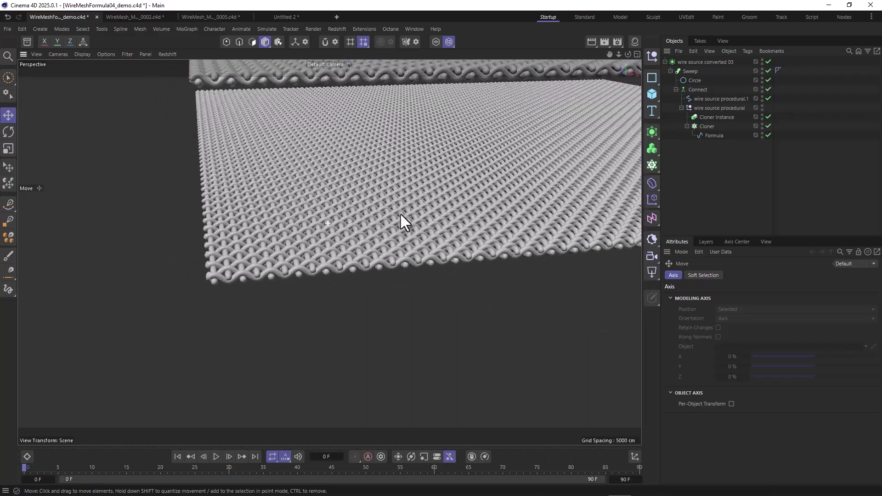
{"action": "left_click_drag", "start_coordinate": [401, 214], "coordinate": [262, 169], "text": "alt"}
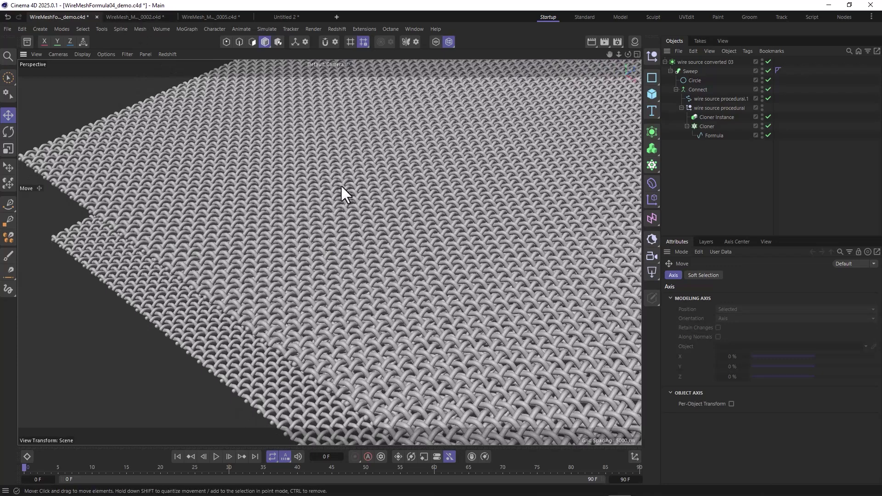